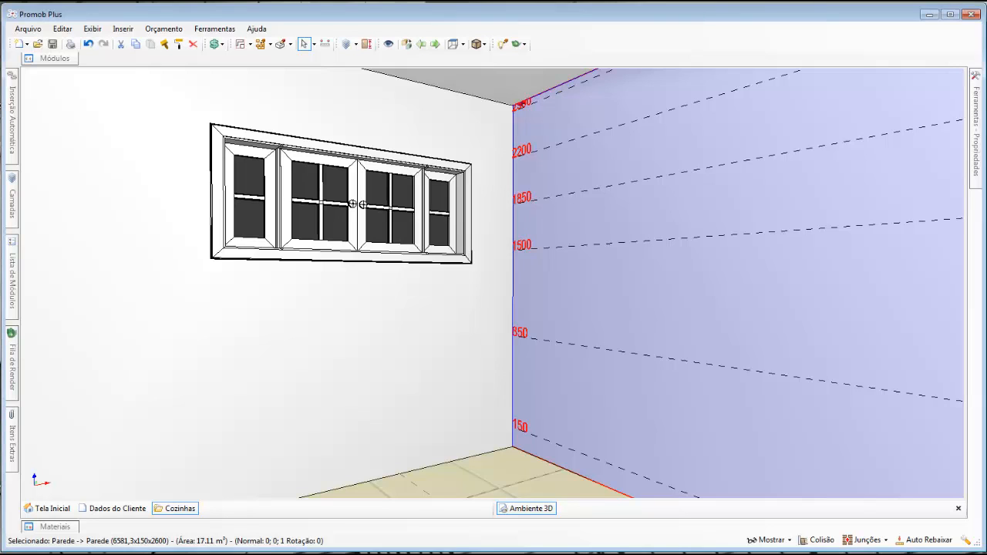
Outline a full-height polygon region on the window wall, from just left of the window to the right corner
right_click(292, 313)
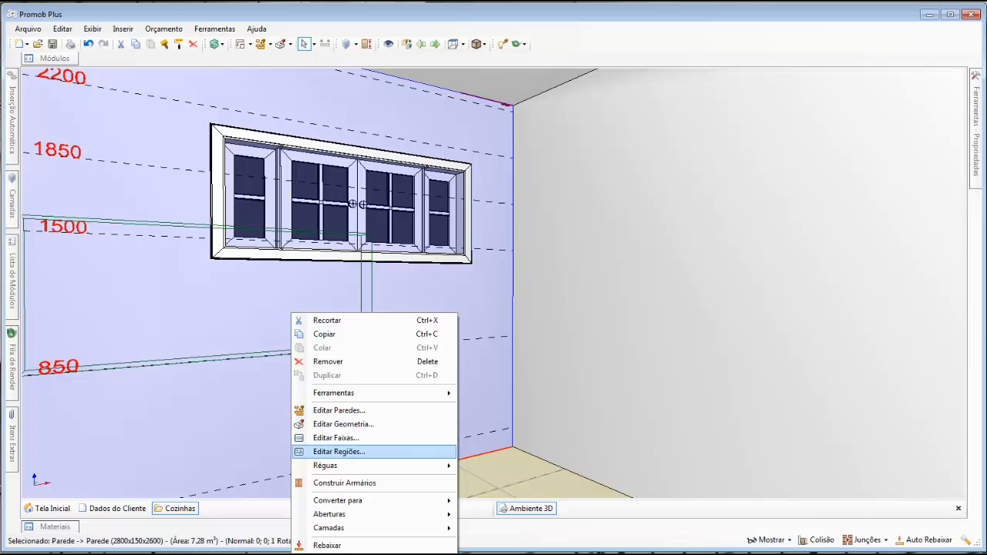
click(339, 451)
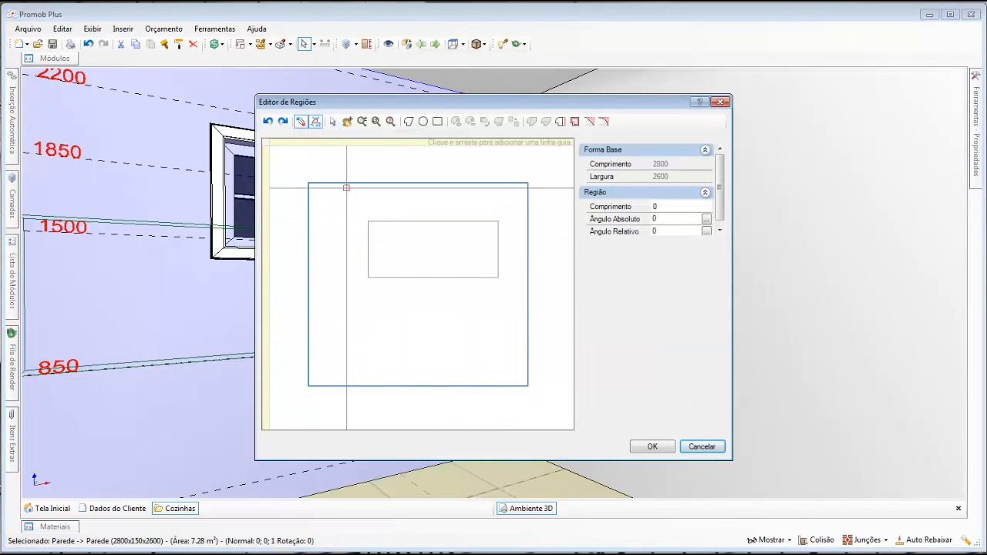
click(344, 183)
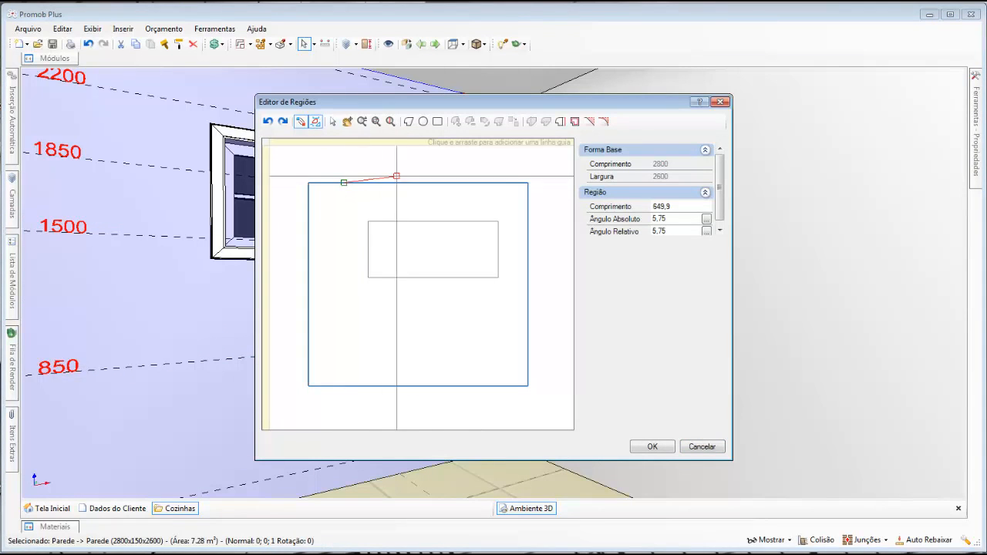
click(527, 183)
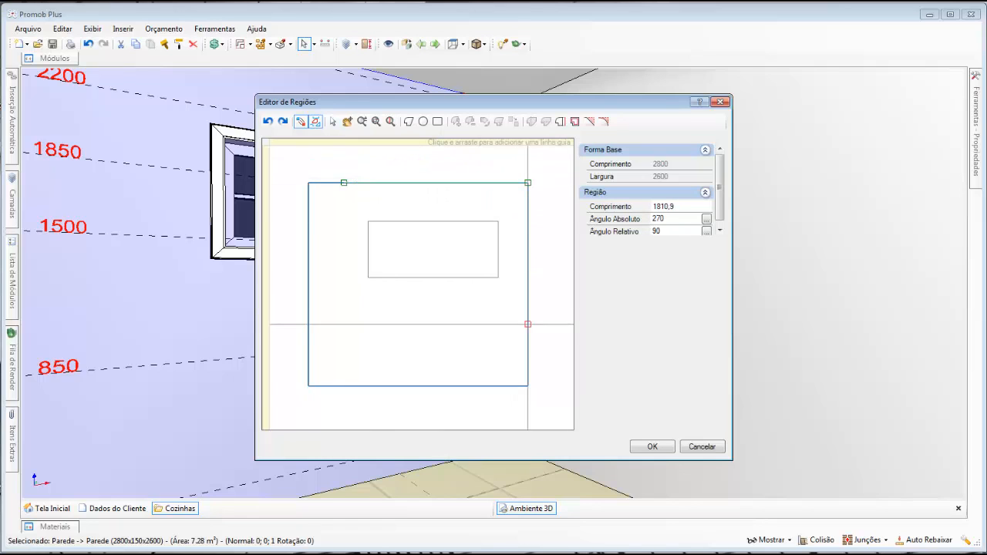
click(528, 386)
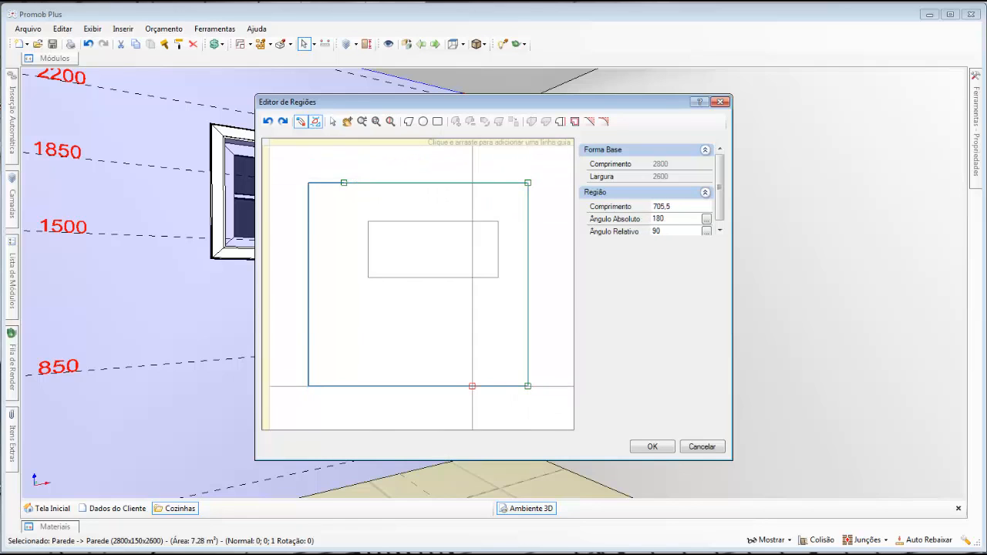
click(344, 386)
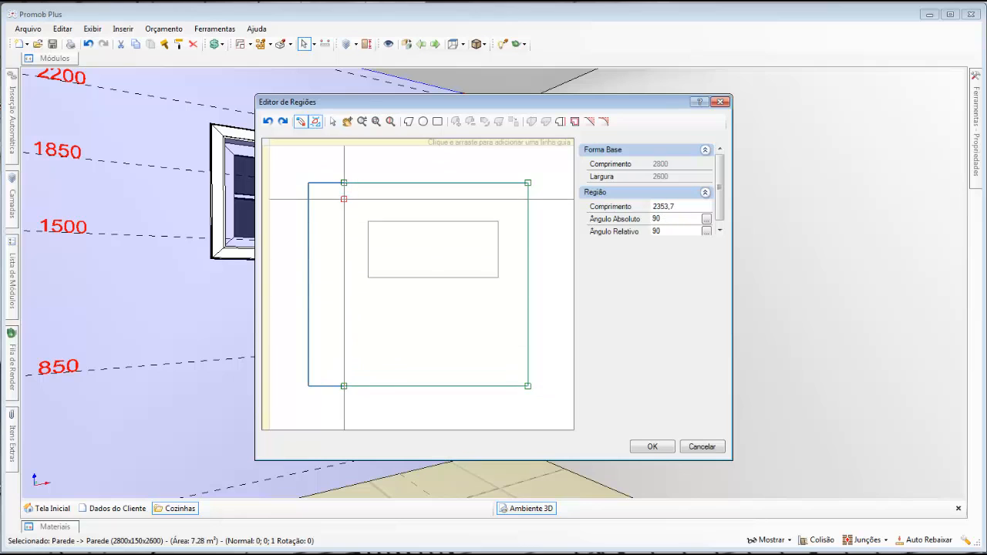
click(344, 183)
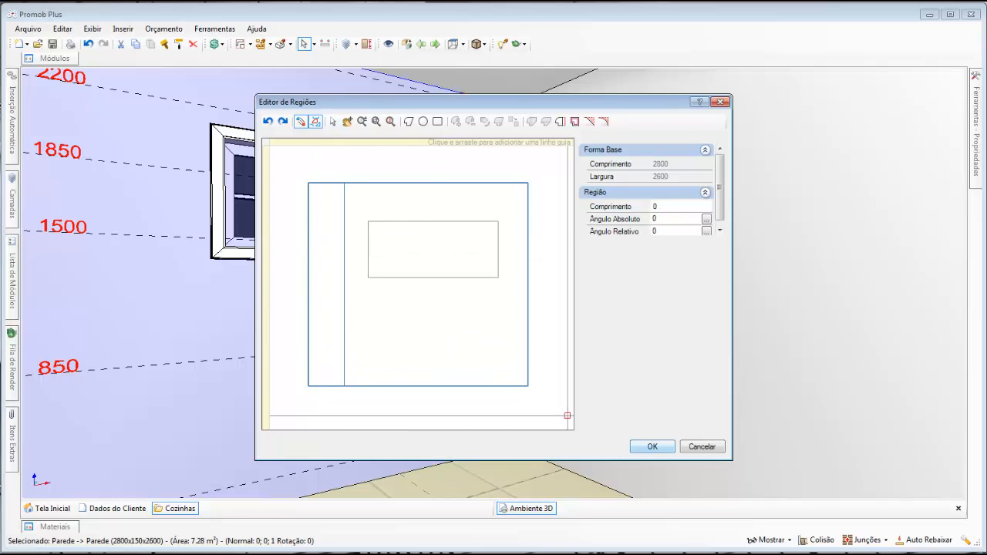
click(652, 446)
Add a horizontal band from about 850 to 950 mm high across the window wall, allowing its existing regions to be removed
right_click(248, 309)
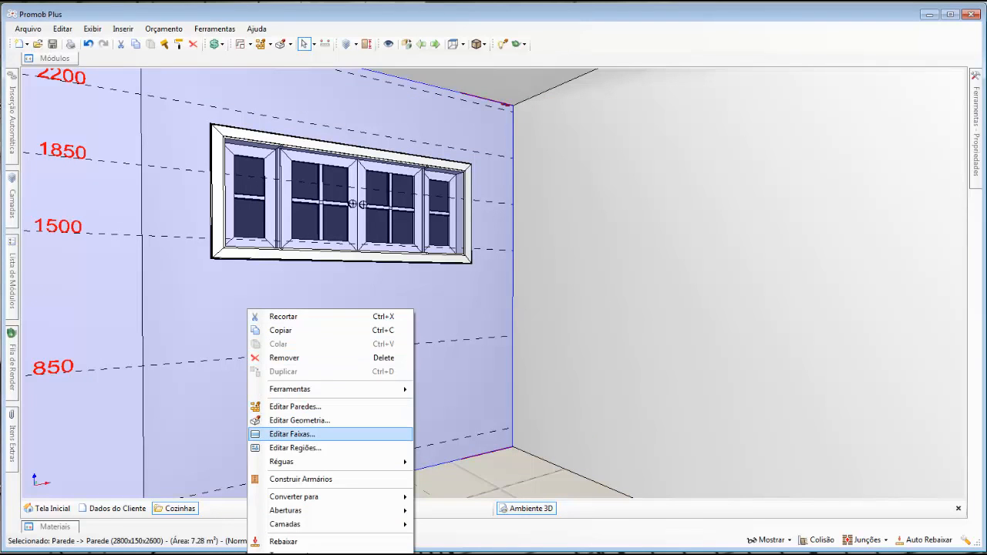
click(291, 434)
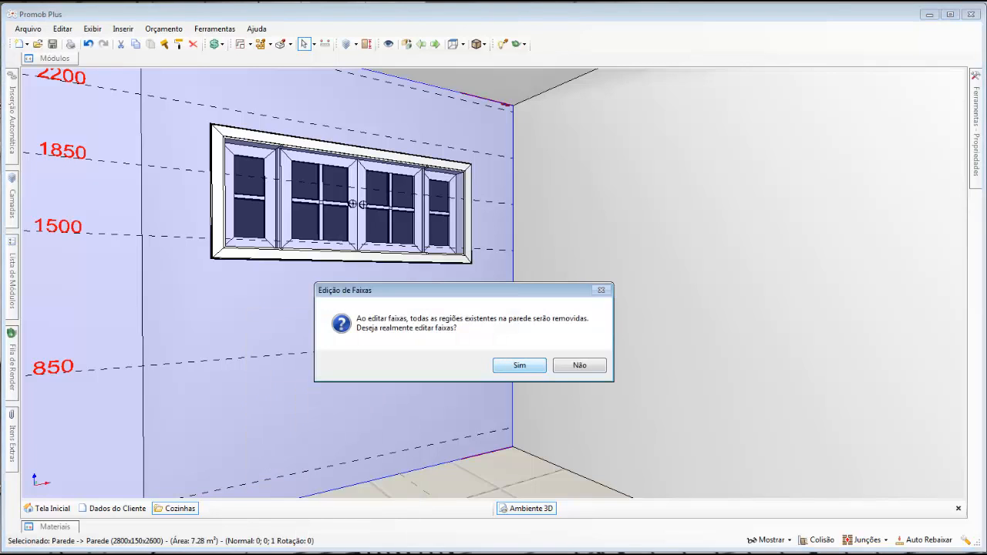
click(520, 365)
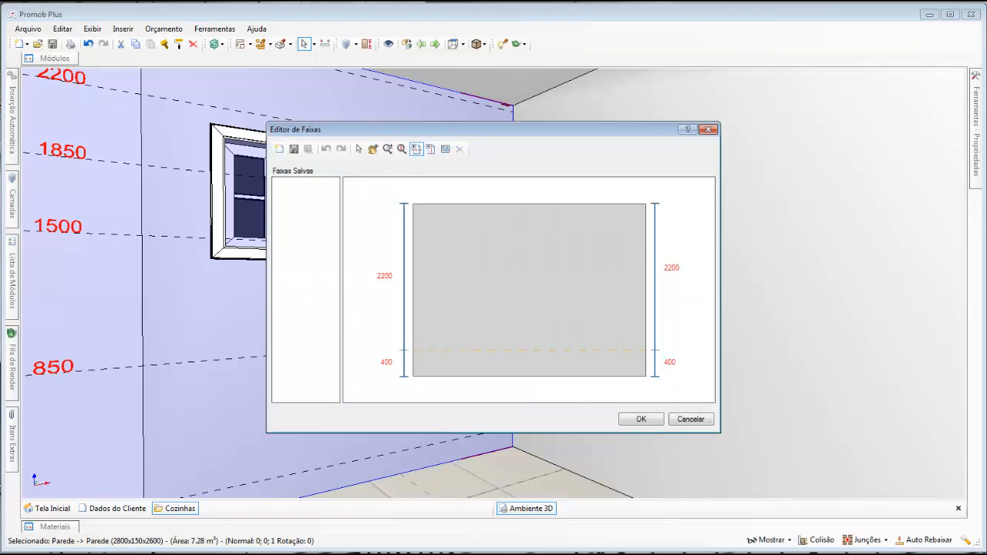
click(524, 320)
click(526, 314)
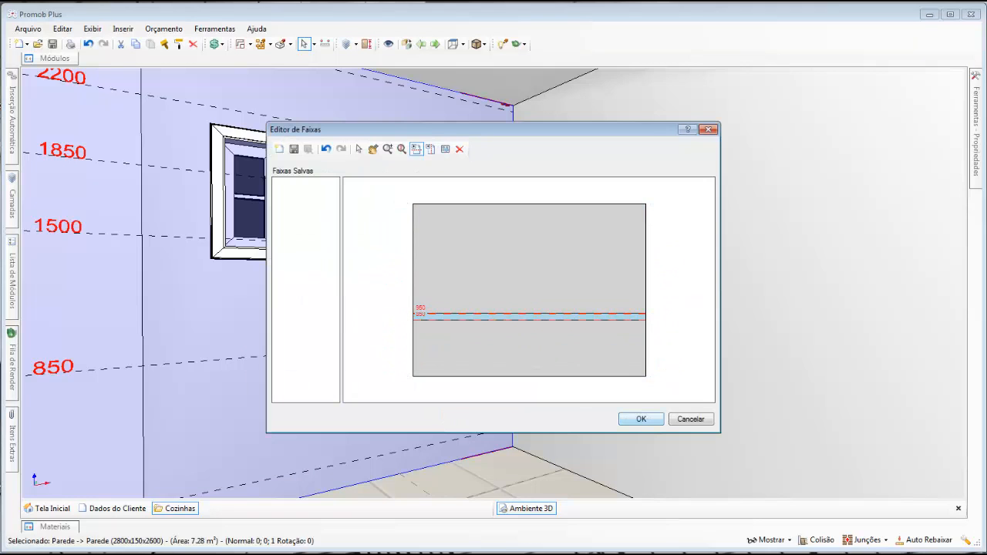
click(641, 420)
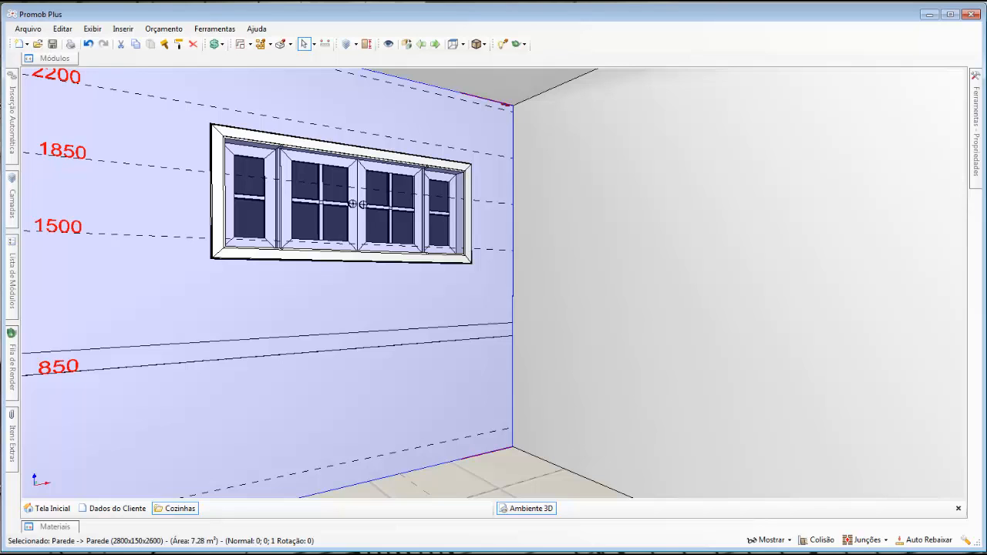
right_click(345, 349)
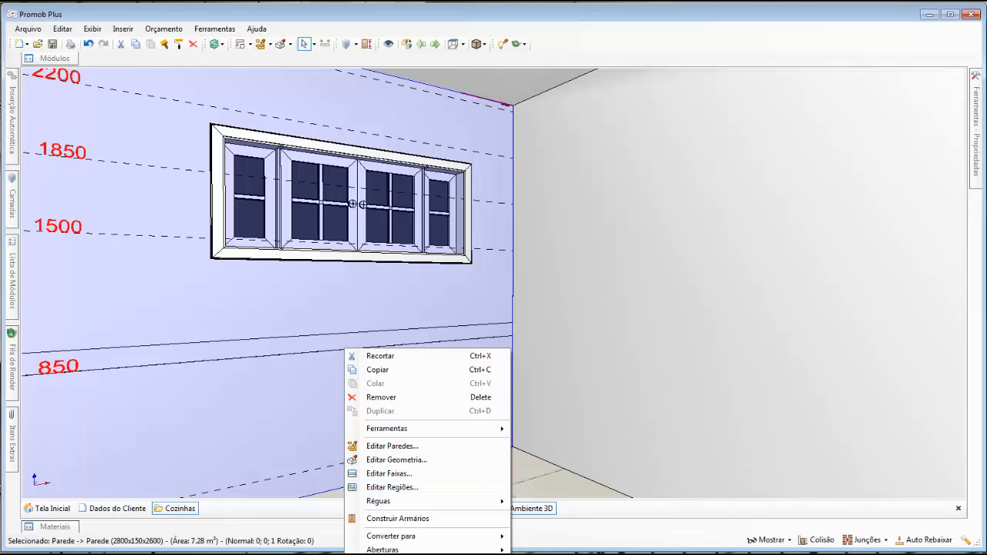
click(389, 474)
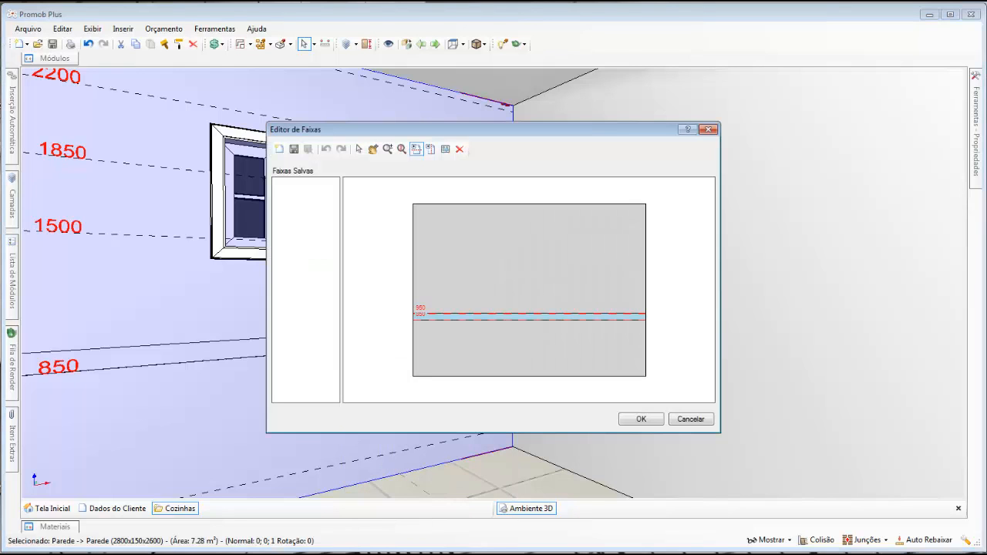
click(691, 419)
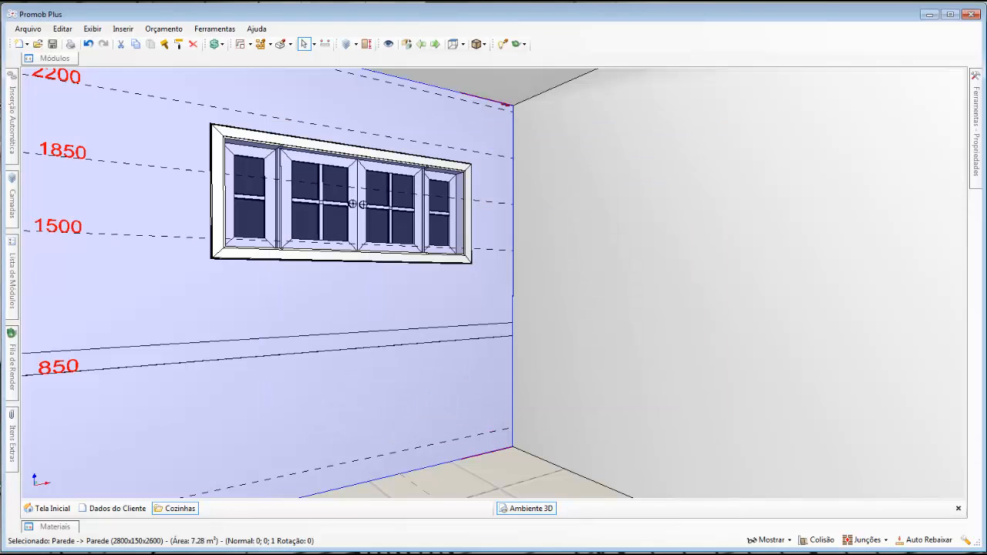
Add a full-height rectangular region to the banded window wall, from left of the window to the wall's right edge
right_click(291, 312)
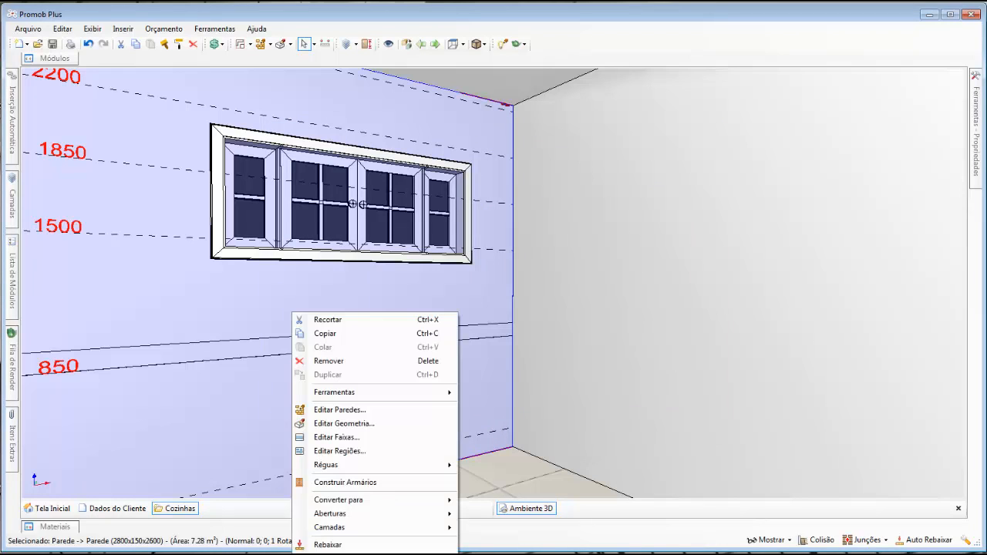
click(355, 450)
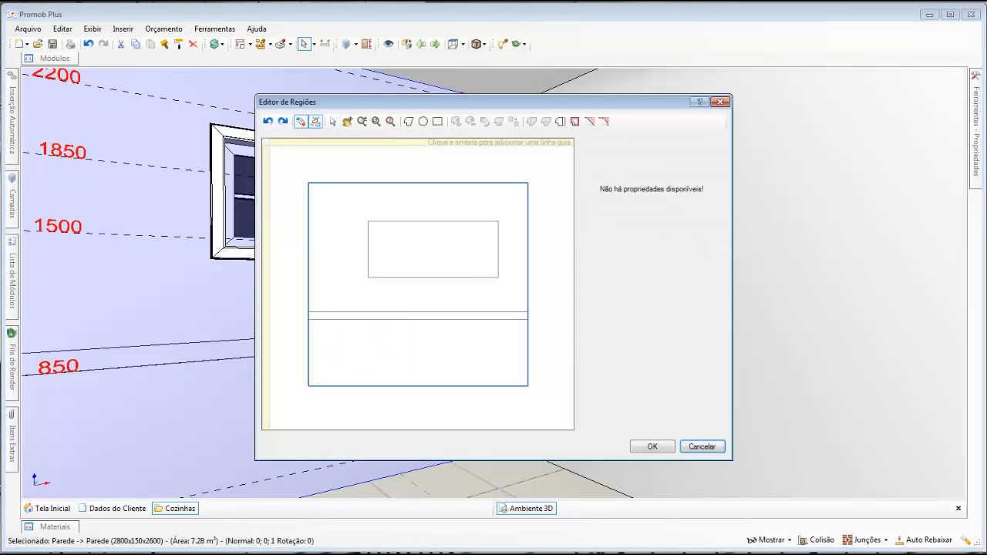
click(437, 121)
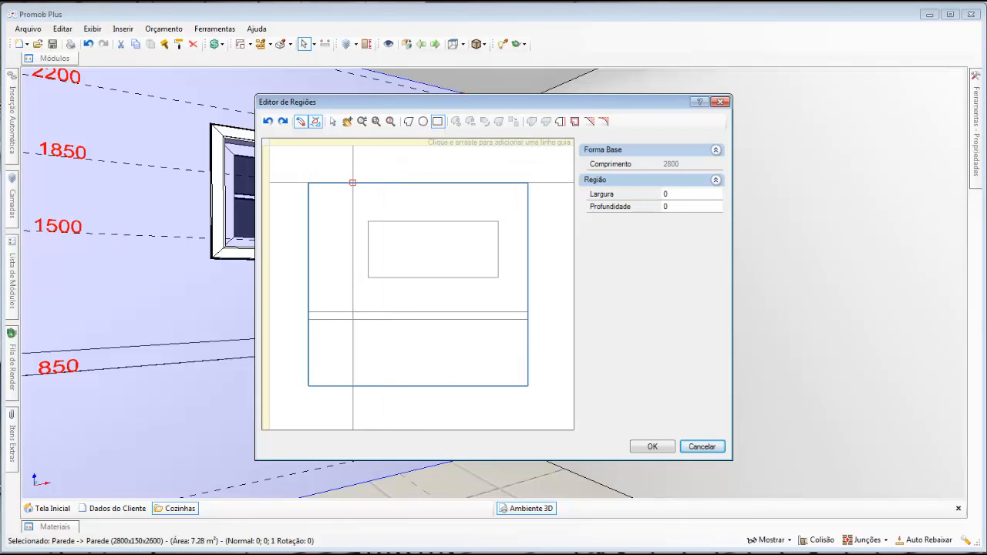
drag(345, 182, 528, 386)
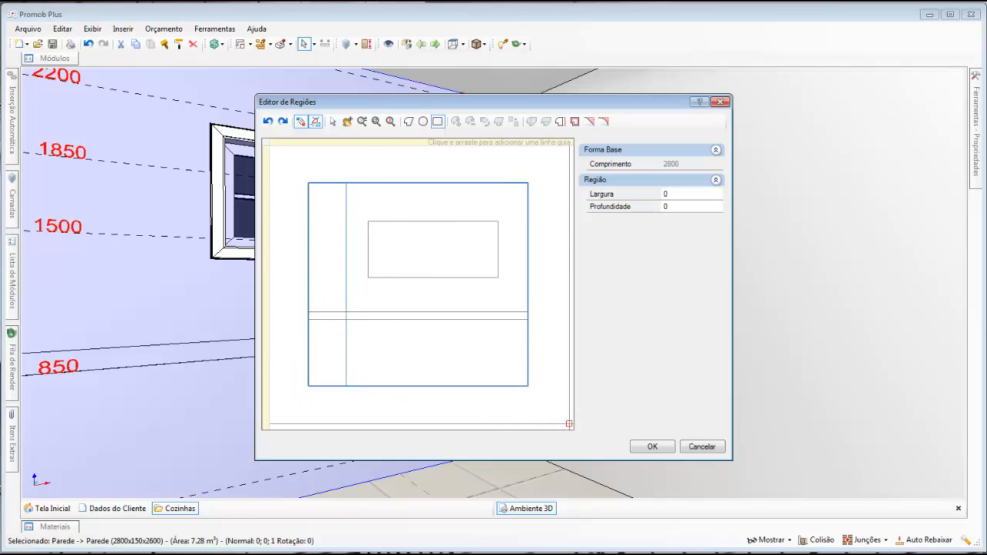
click(652, 447)
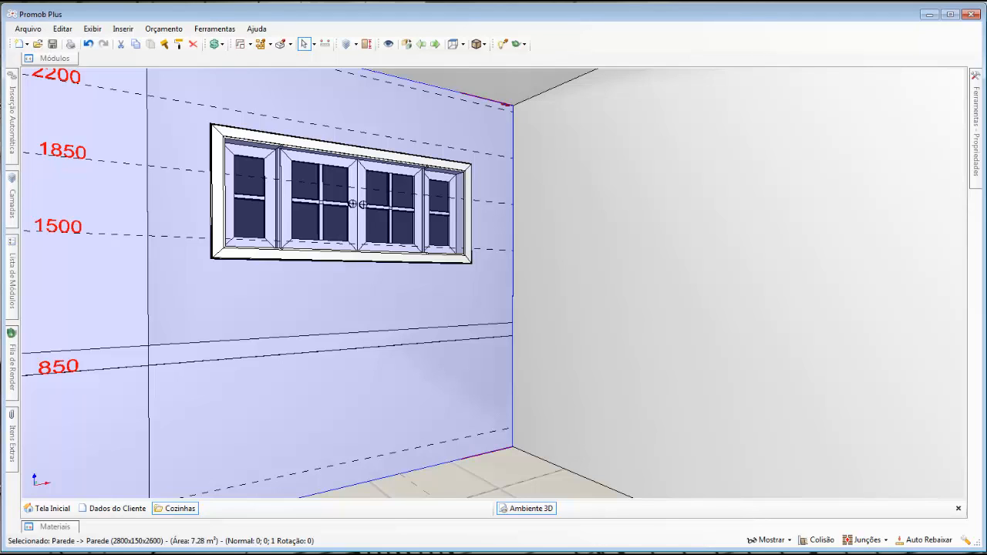
Apply the azulejo 005 tile to the wall around the window, using the Região option
mouse_move(55, 527)
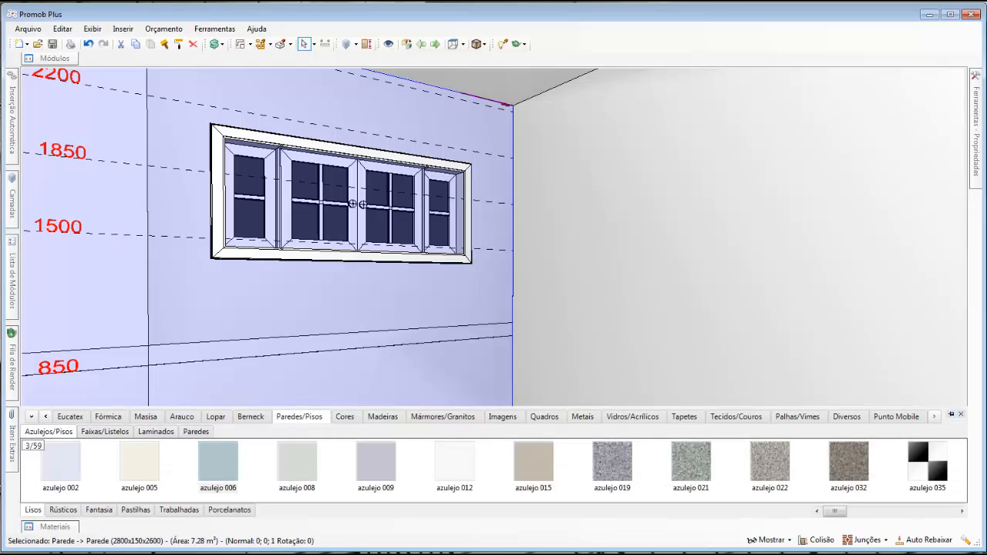
click(140, 461)
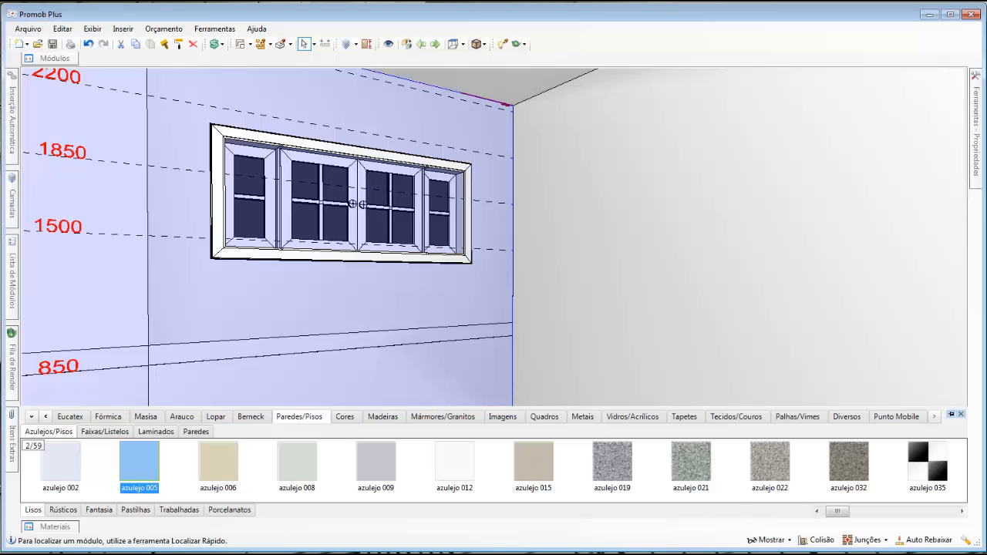
click(332, 308)
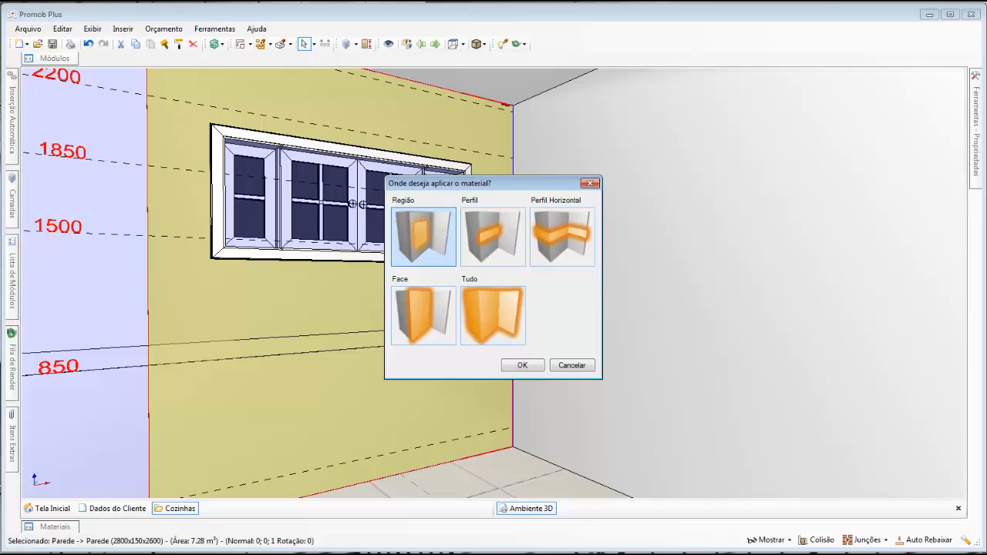
key(Return)
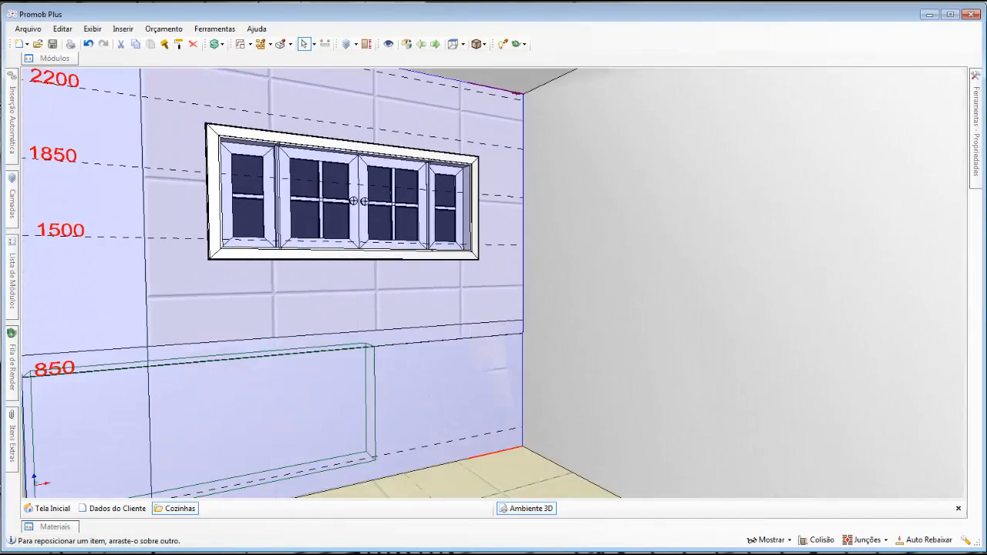
Apply the faixa 017 border to the horizontal band on the window wall, using the Perfil option
middle_drag(494, 282, 477, 309)
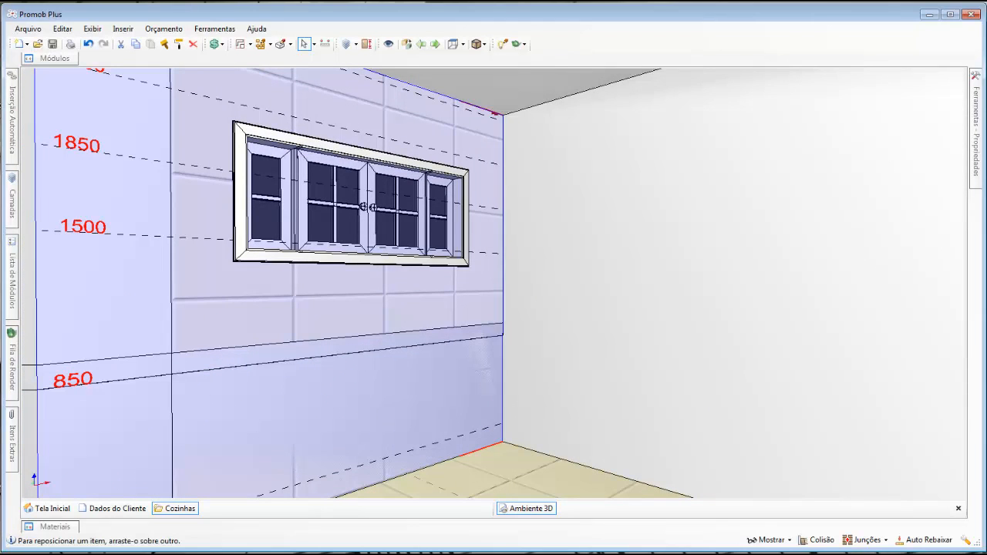
mouse_move(54, 526)
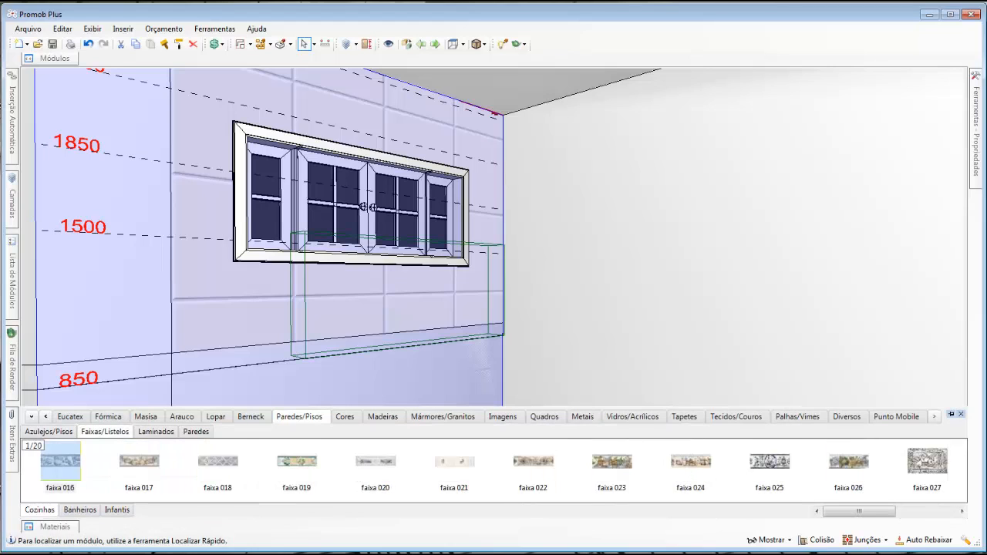
click(139, 462)
drag(139, 462, 178, 362)
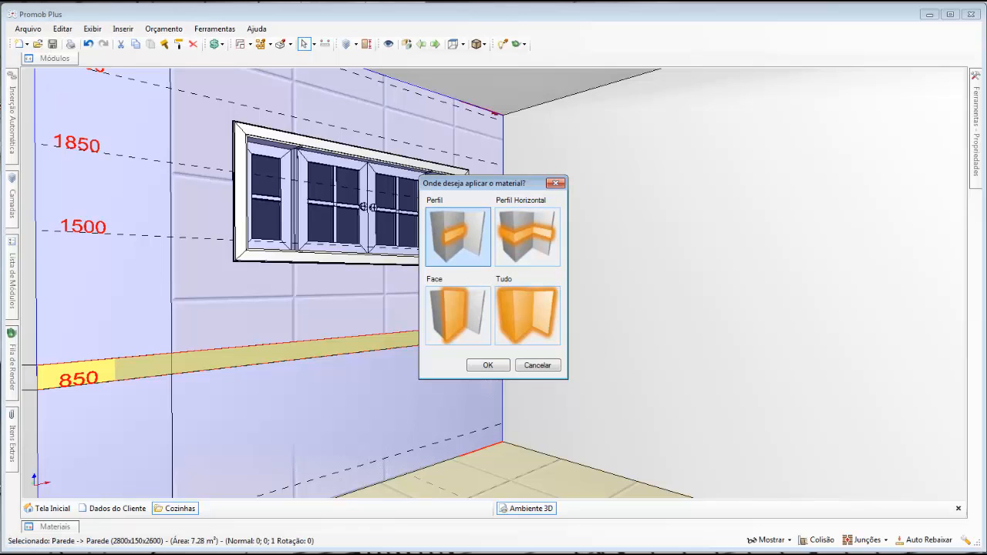
drag(486, 183, 584, 132)
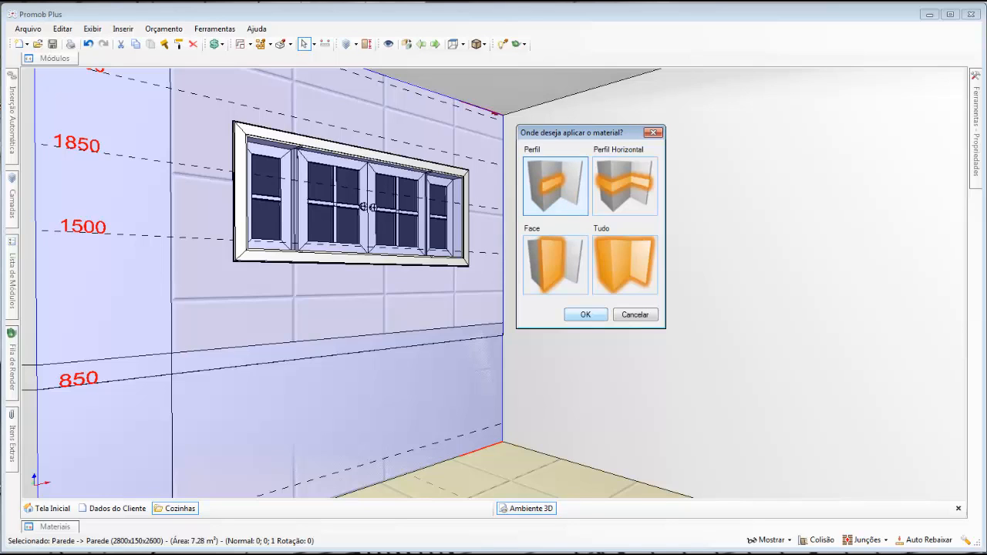
key(Return)
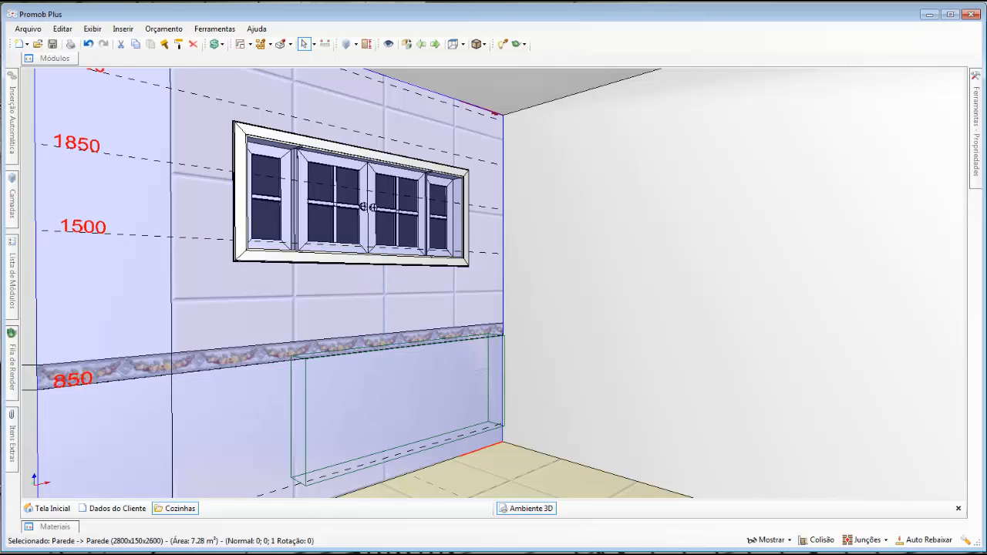
mouse_move(54, 527)
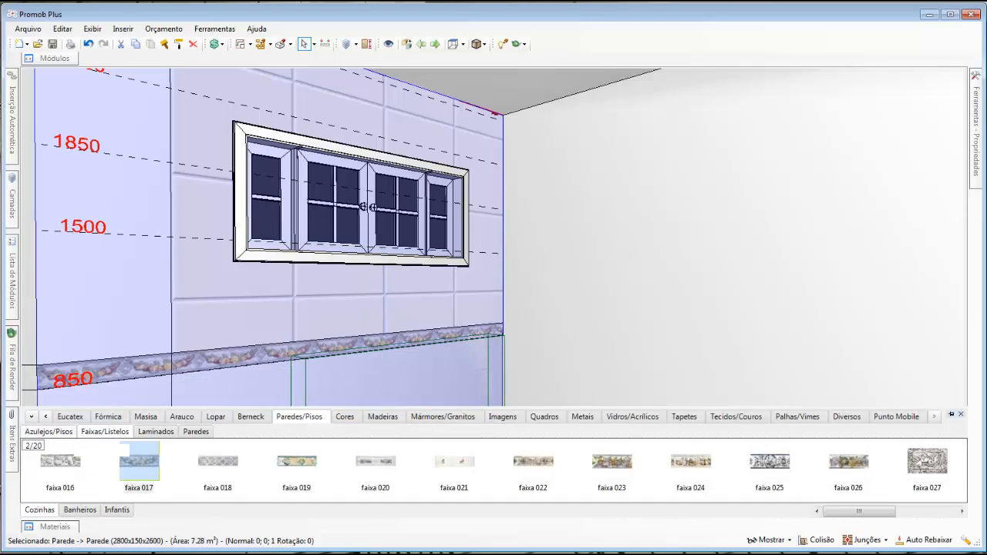
click(48, 432)
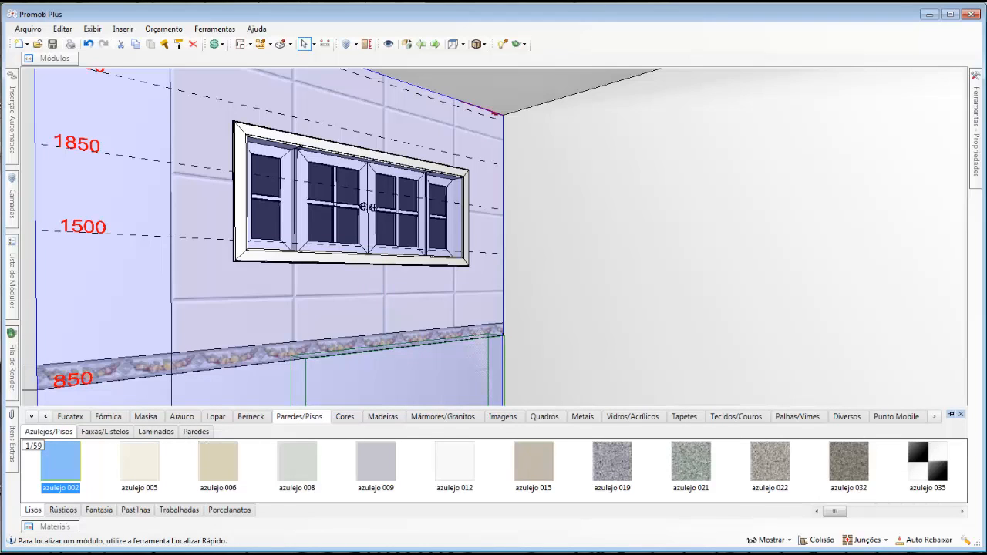
drag(60, 461, 397, 380)
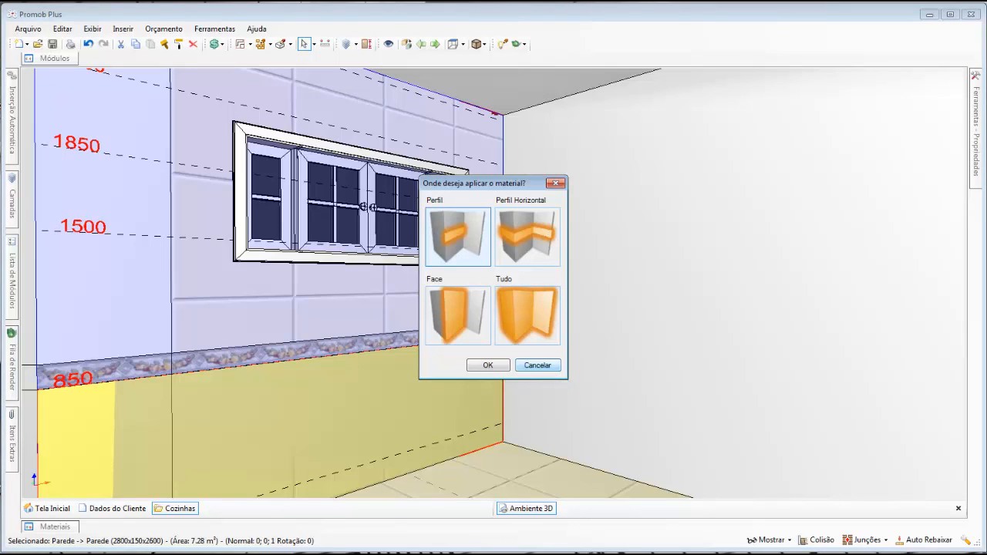
click(537, 365)
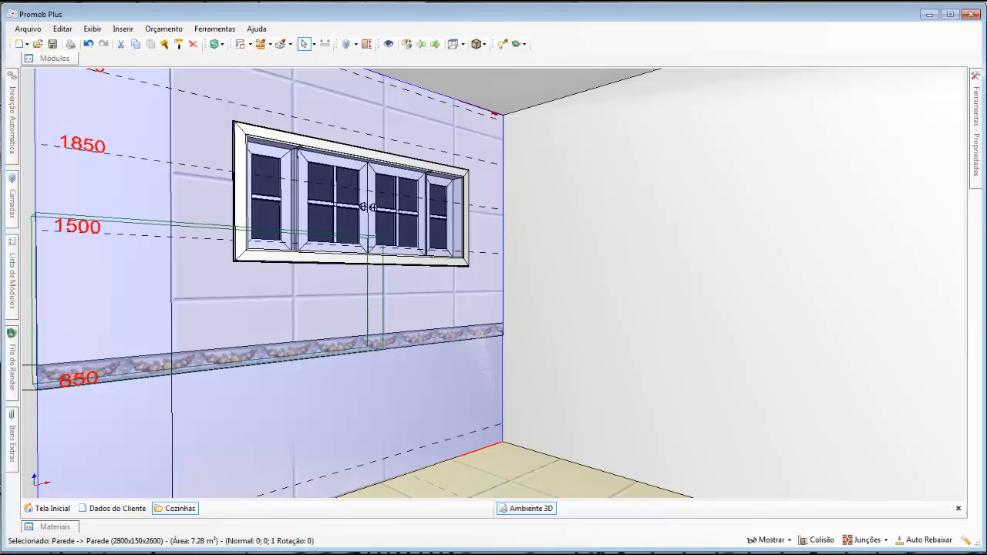
Delete the full-height rectangular region that surrounds the window from the window wall's regions
right_click(327, 325)
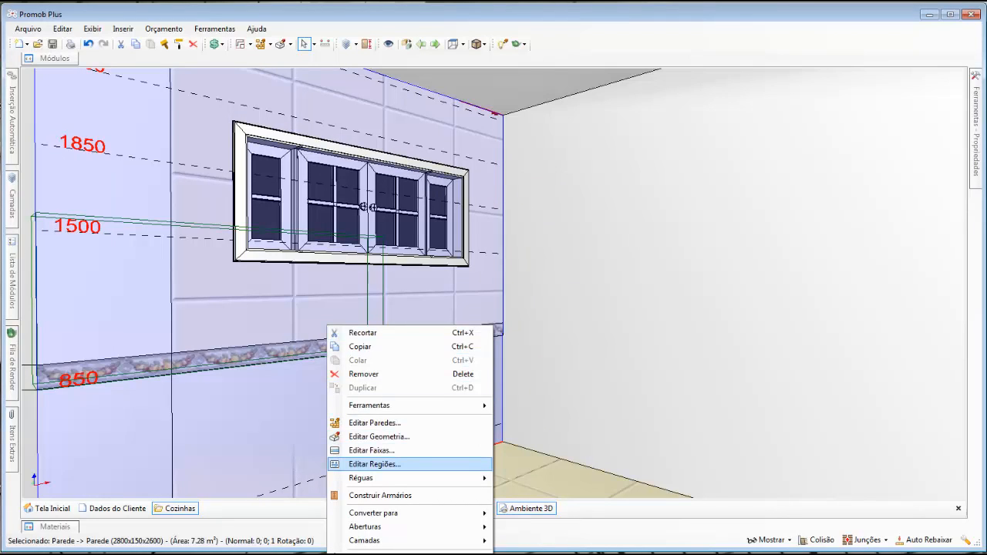
click(374, 464)
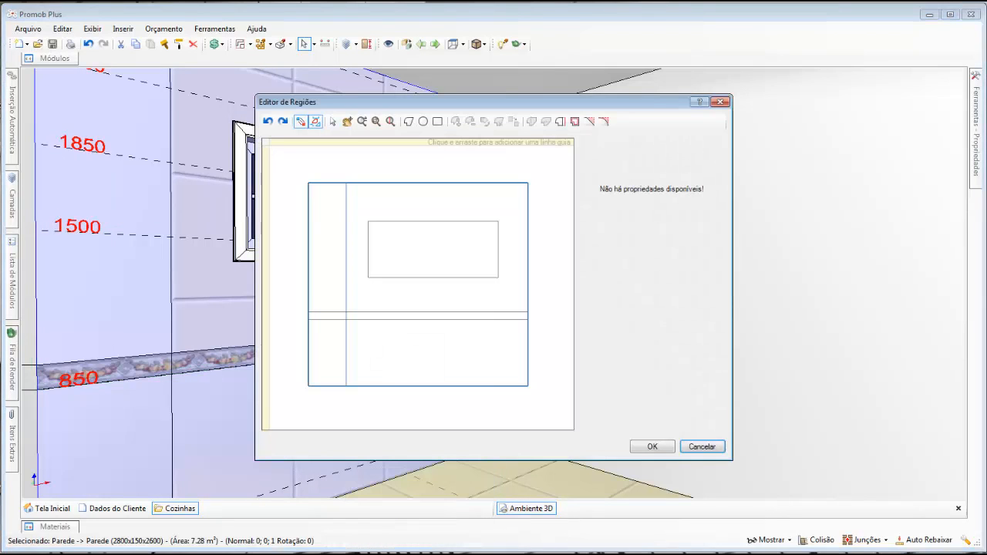
click(332, 122)
click(345, 182)
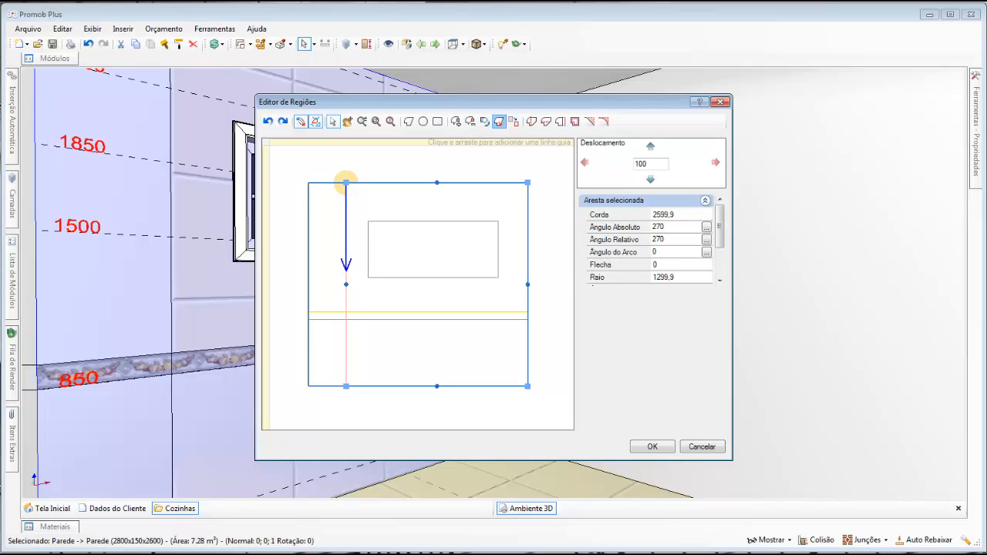
click(499, 121)
key(Return)
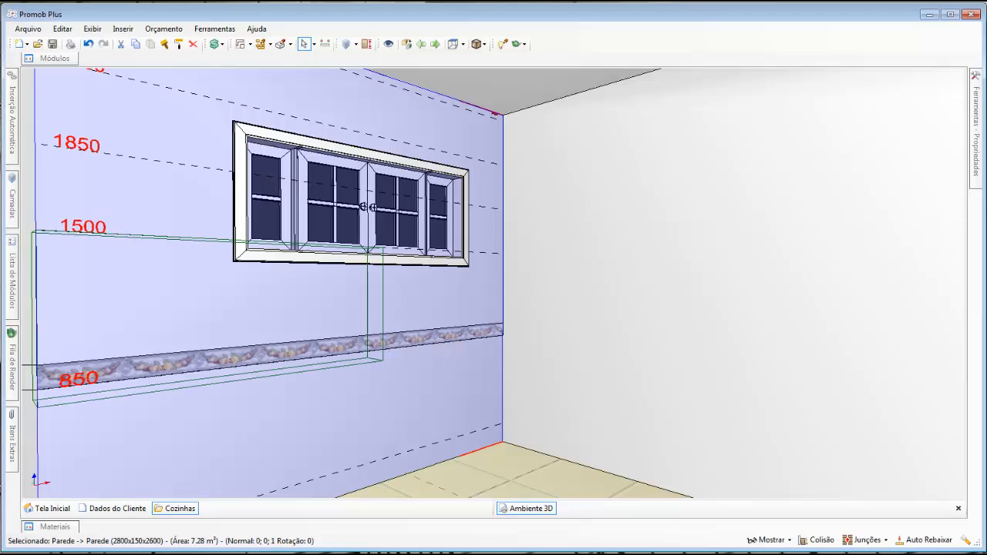
Add two rectangular regions to the window wall, one above and one below the band, from left of the window to the right edge
right_click(206, 292)
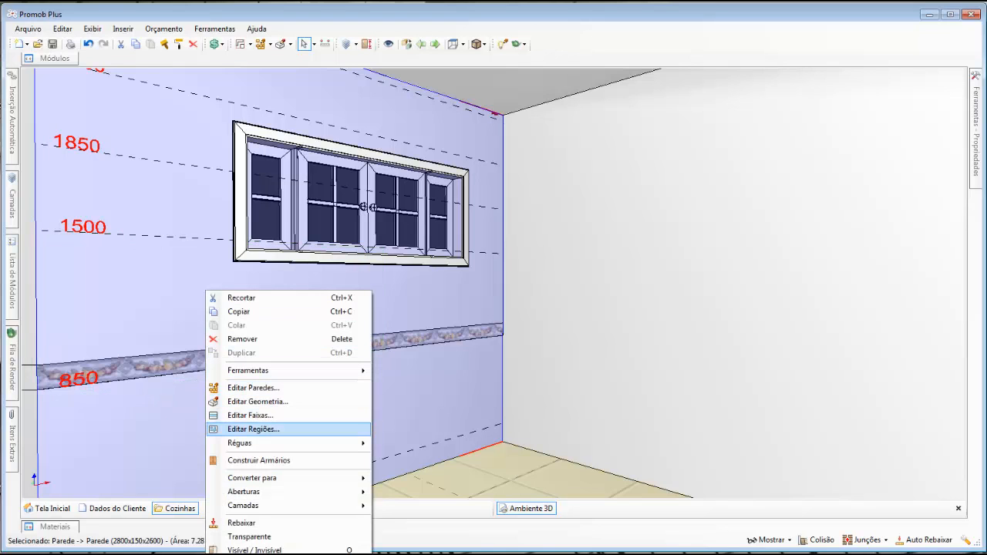
click(255, 428)
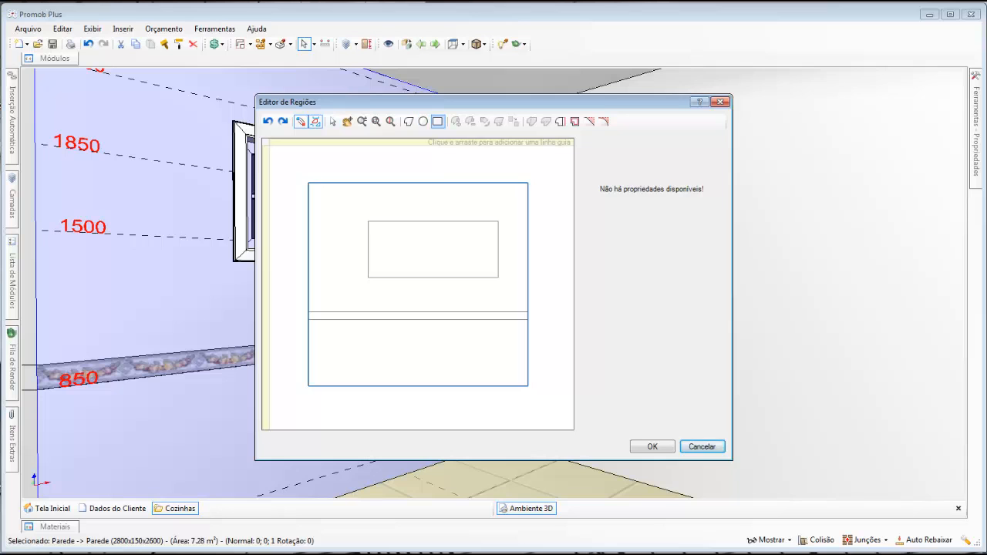
click(437, 121)
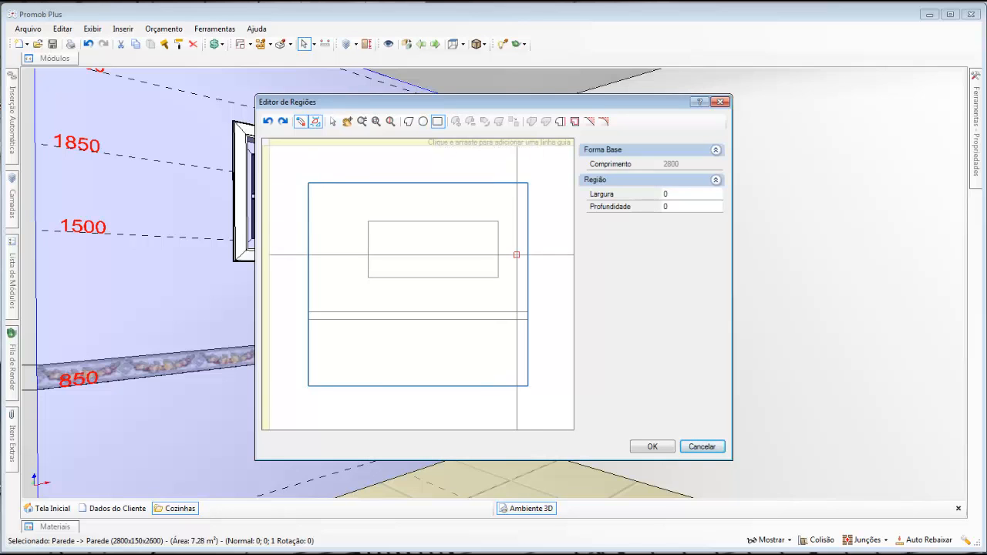
mouse_move(528, 183)
mouse_down()
mouse_move(399, 289)
mouse_move(347, 312)
mouse_up()
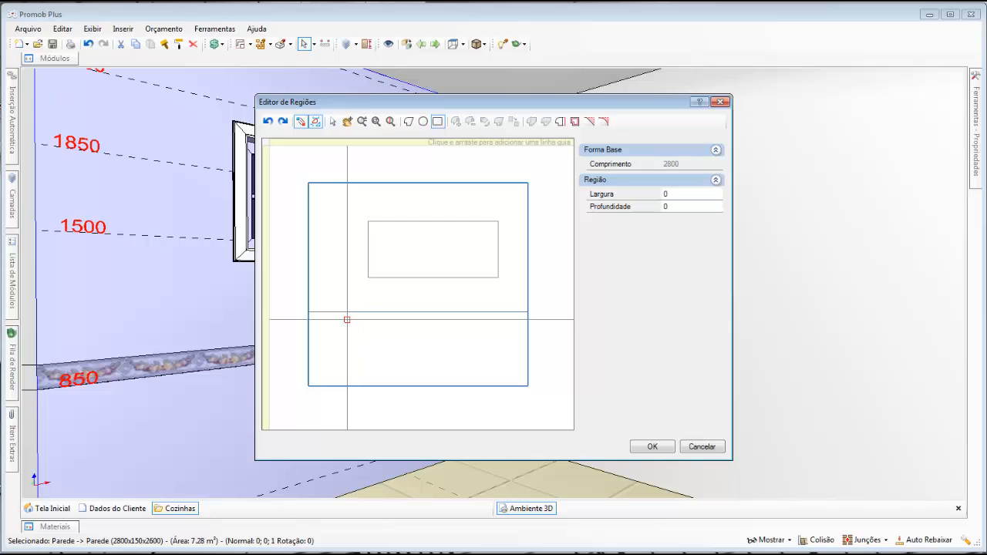
drag(347, 319, 528, 385)
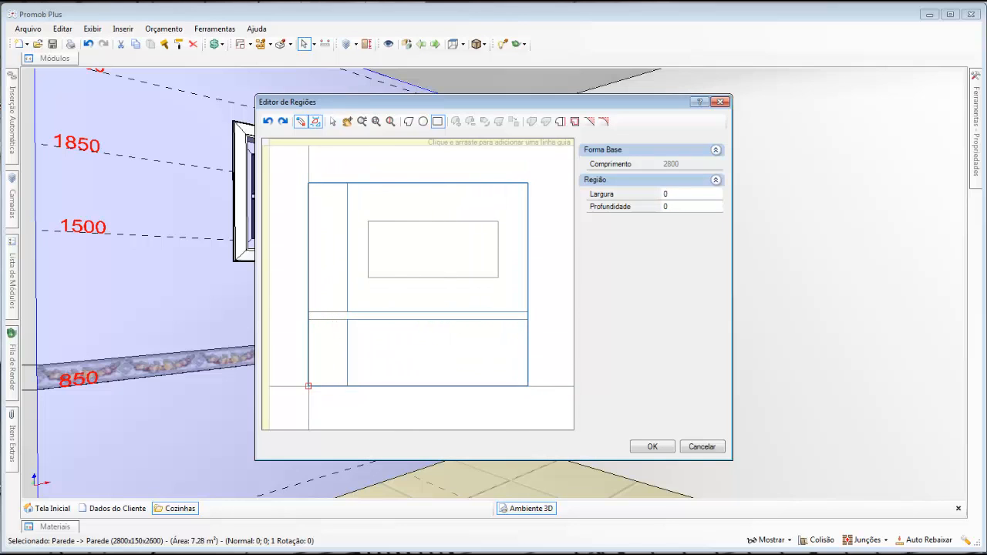
click(653, 447)
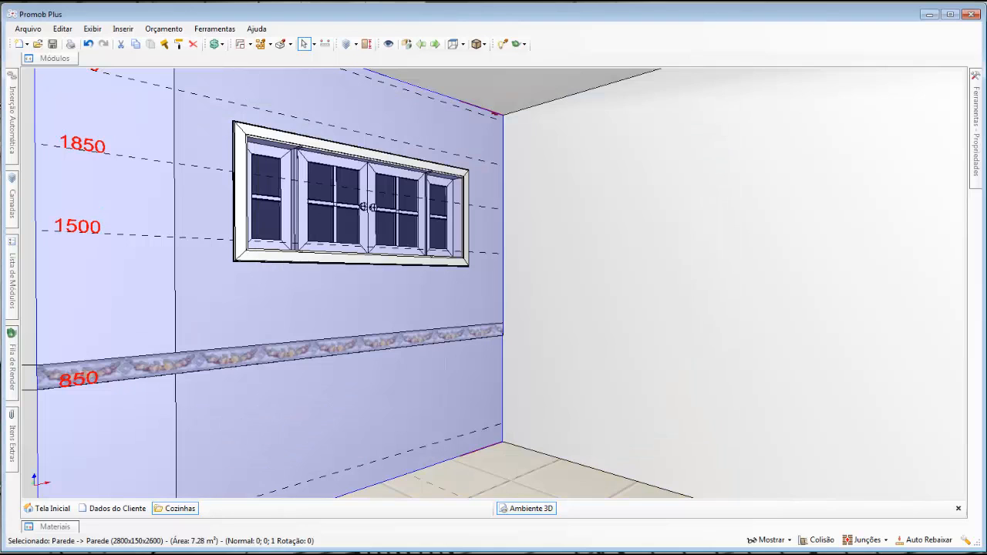
Apply the azulejo 002 tile to the wall regions above and below the decorative band, using the Região option
mouse_move(55, 527)
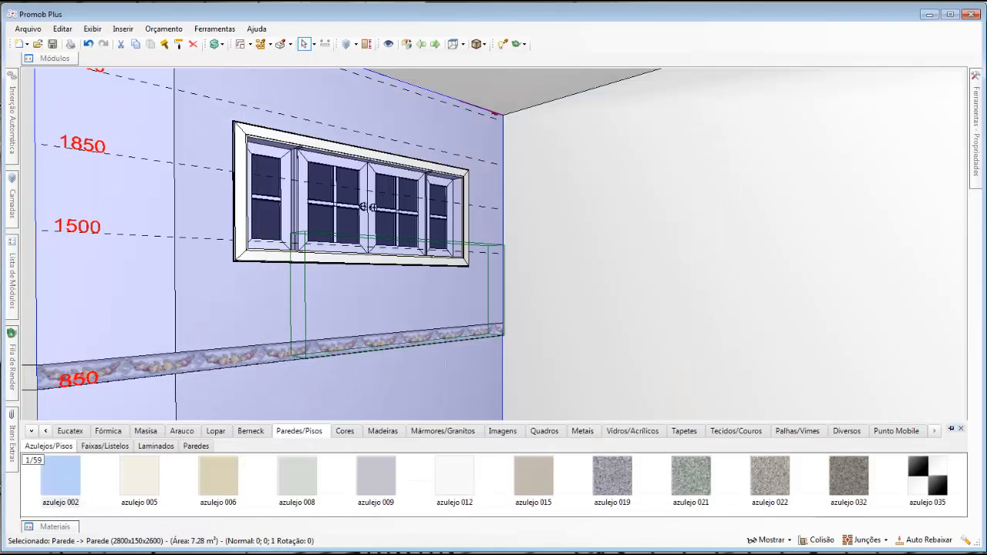
drag(60, 461, 348, 296)
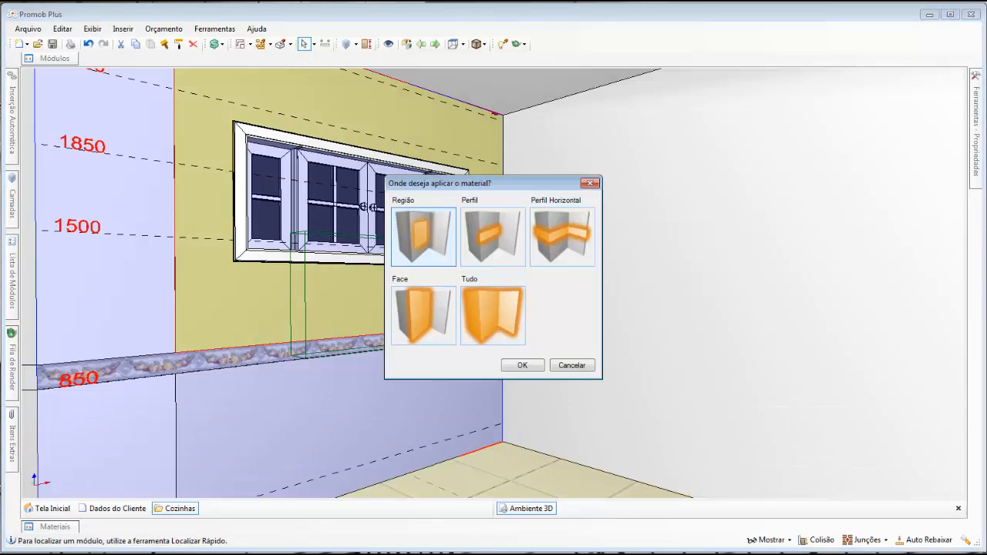
key(Return)
mouse_move(55, 527)
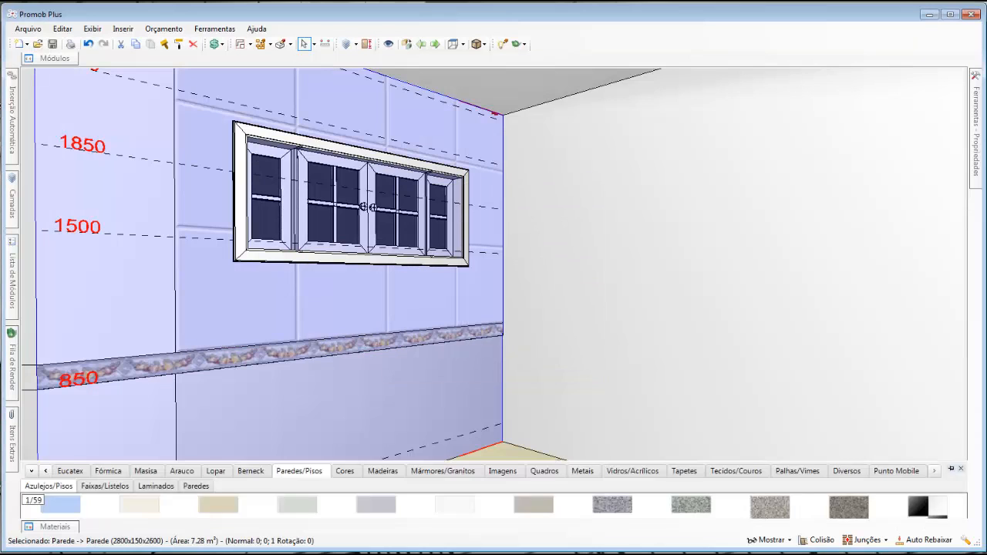
drag(60, 461, 355, 376)
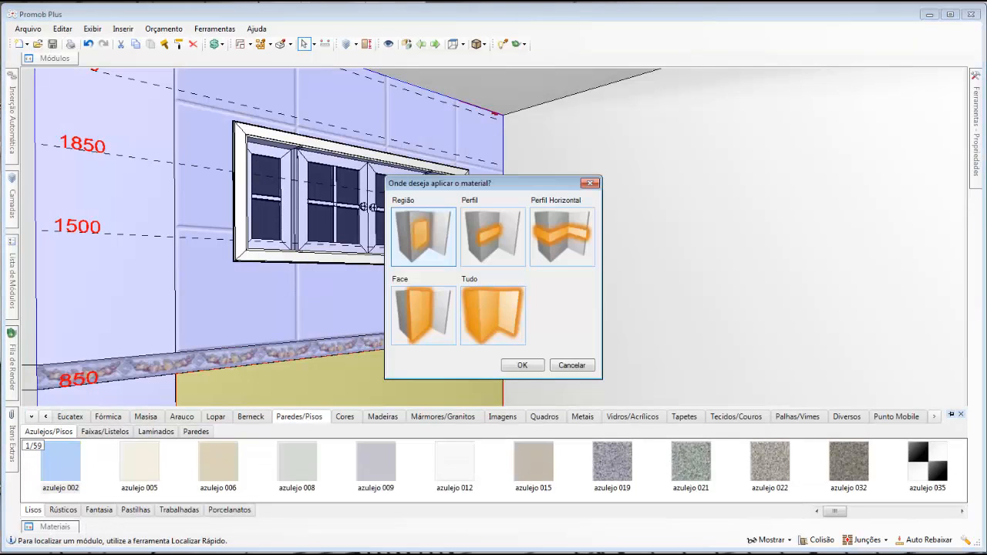
key(Return)
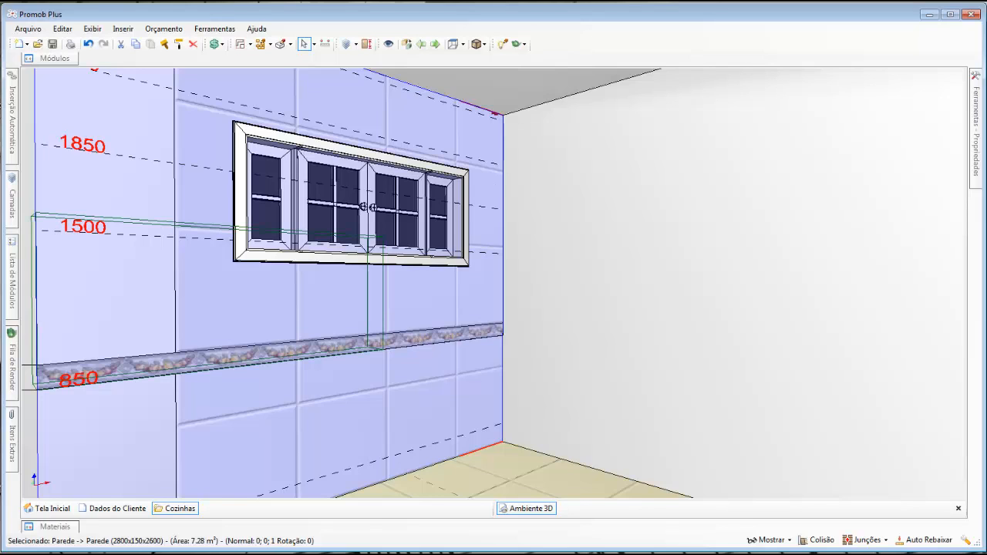
Add a rectangular region inside the horizontal band, spanning from left of the window to the wall's right edge
right_click(200, 316)
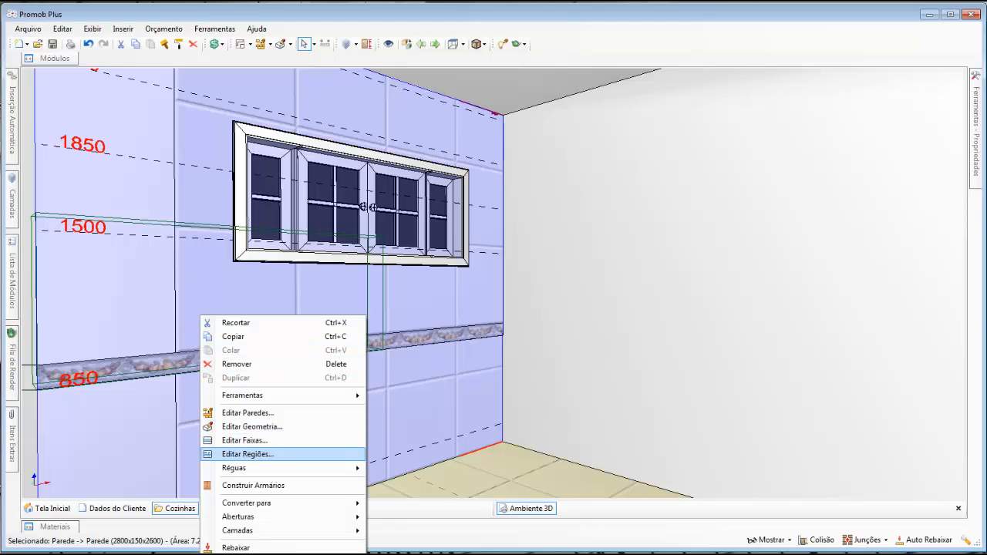
click(248, 454)
click(437, 121)
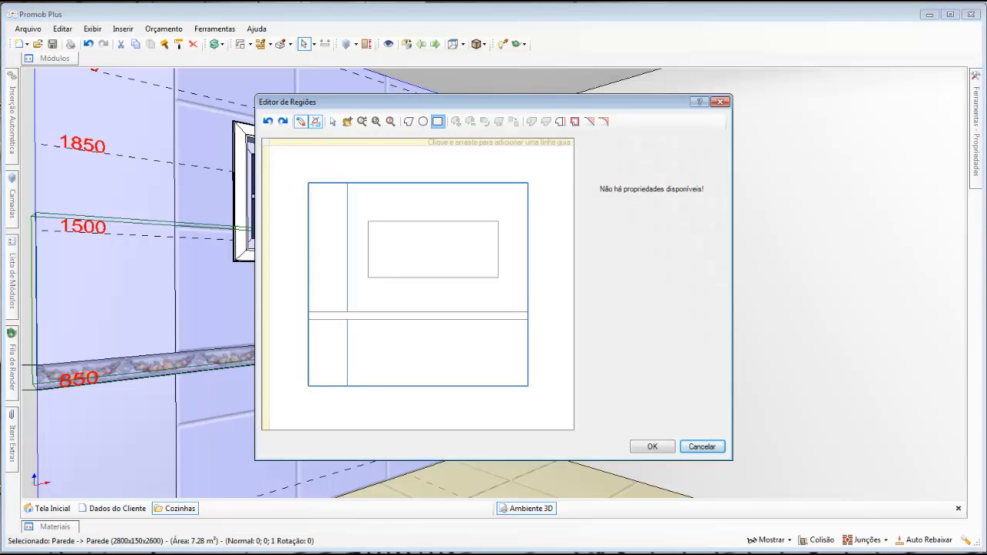
drag(347, 312, 527, 319)
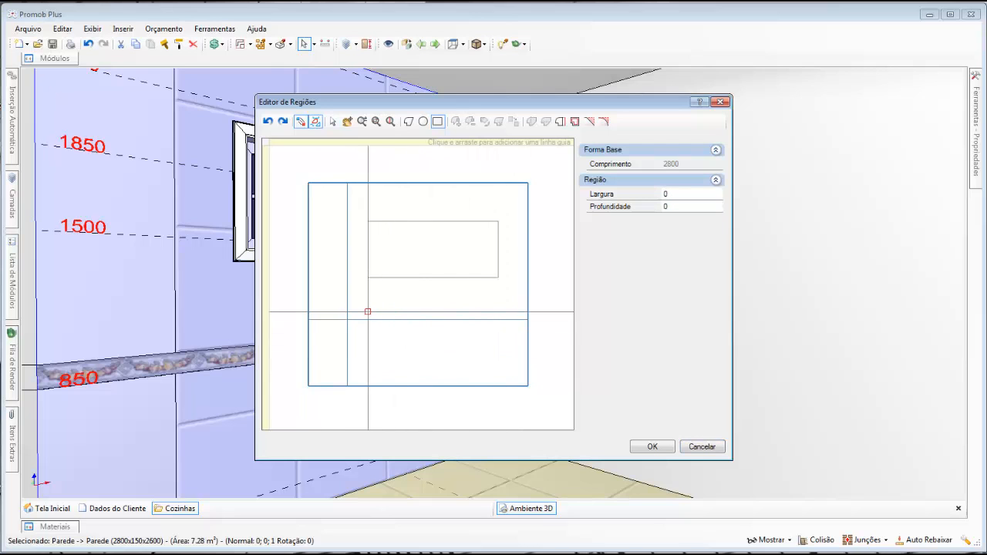
click(653, 446)
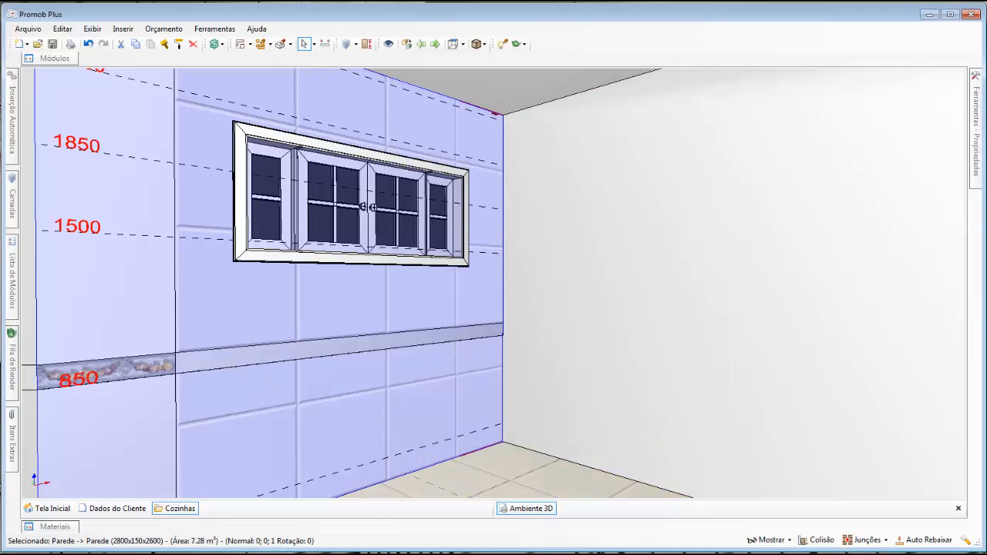
Apply the faixa 019 border to the new region inside the band, using the Região option
mouse_move(54, 527)
click(105, 432)
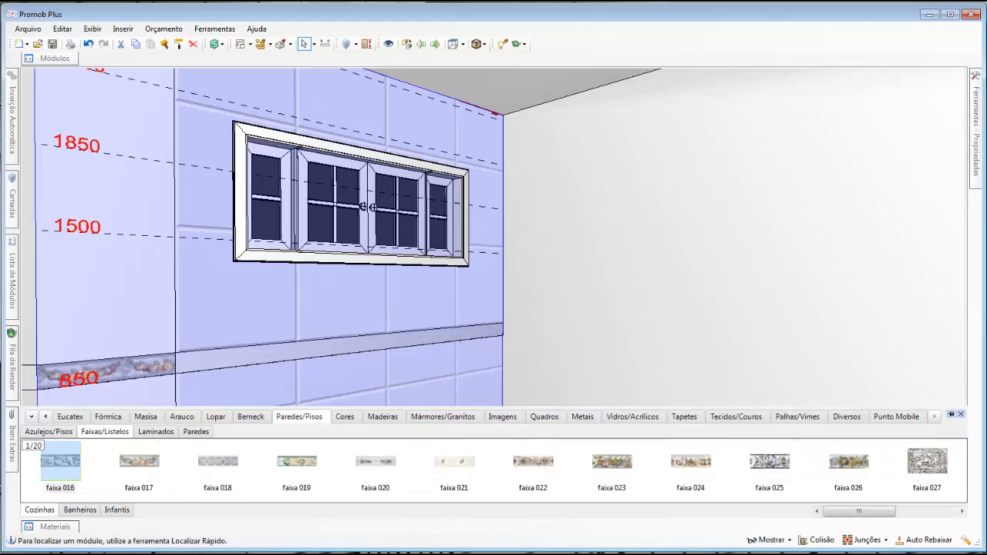
drag(296, 461, 339, 398)
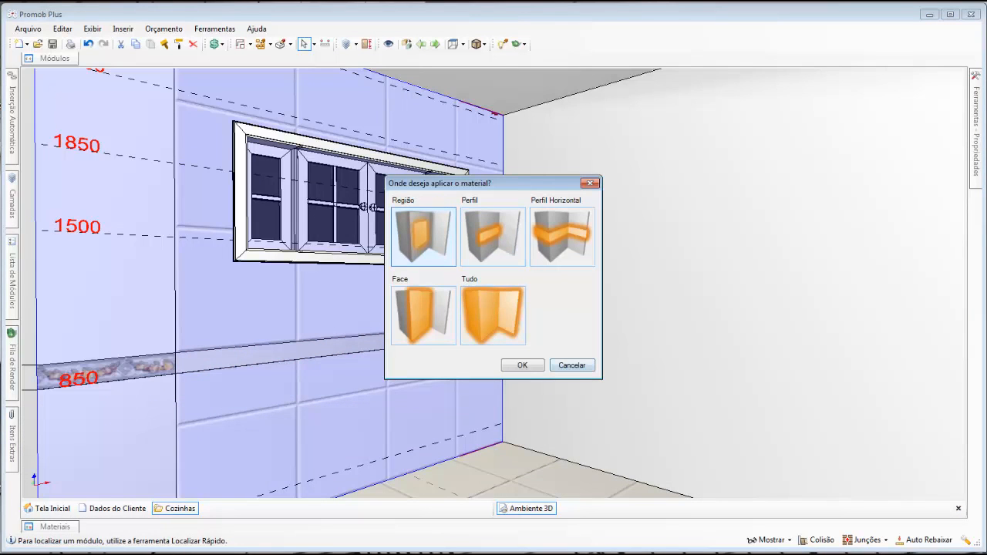
click(523, 366)
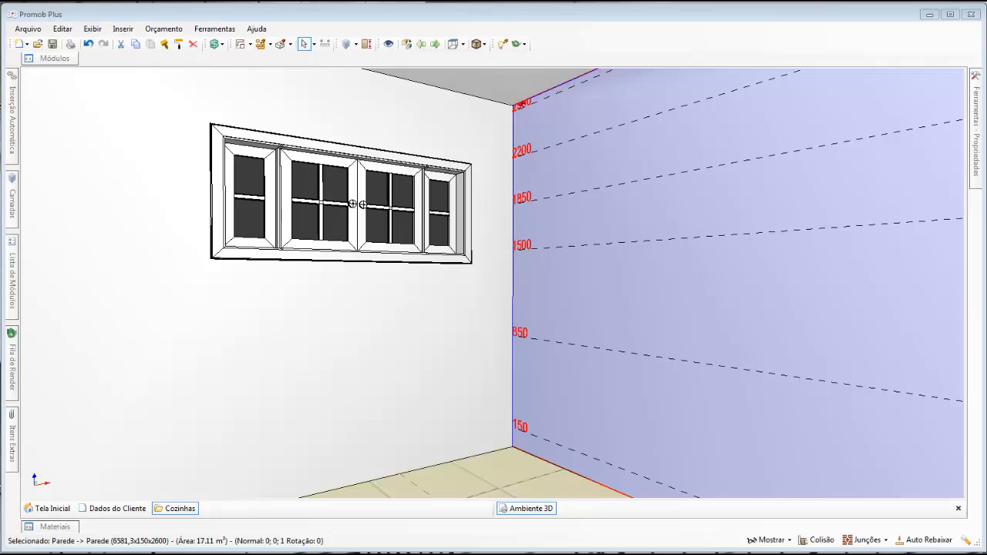
Draw a closed full-height polygonal region on the plain window wall, from left of the window to the wall's right edge
right_click(292, 313)
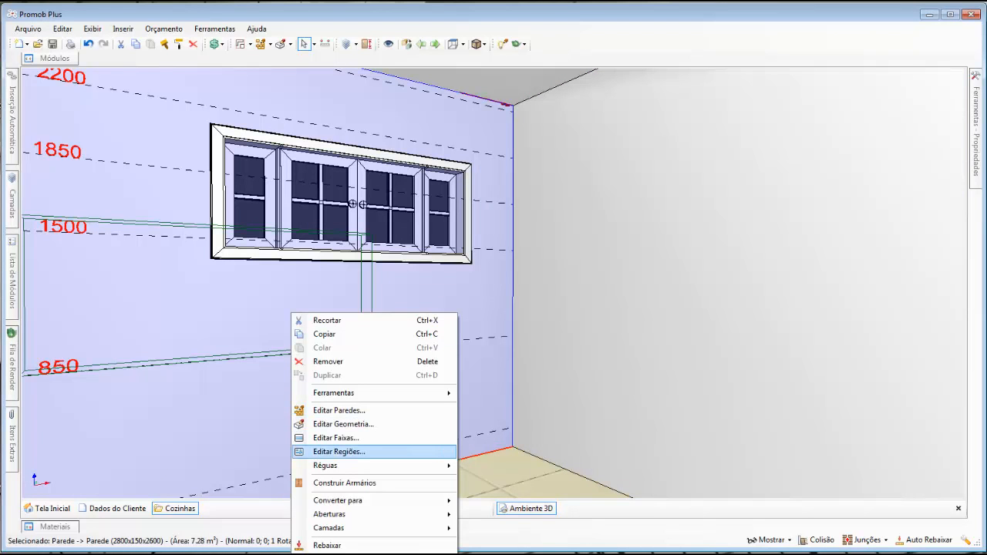
click(339, 451)
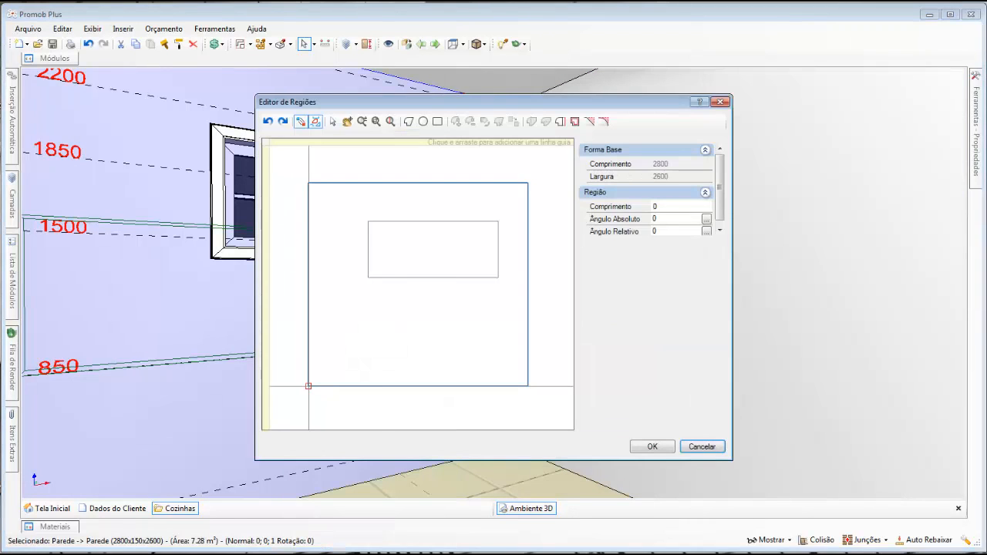
click(344, 183)
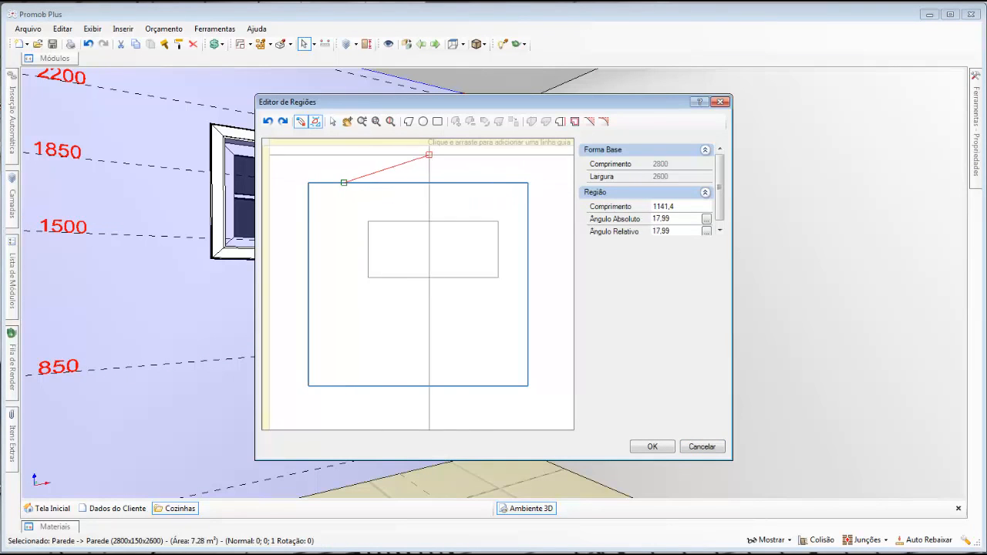
click(527, 182)
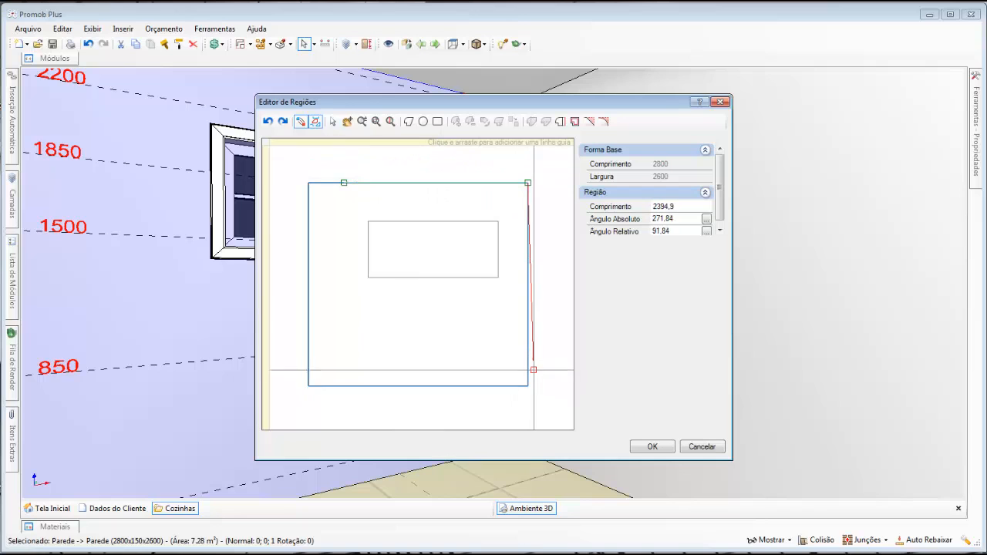
click(527, 386)
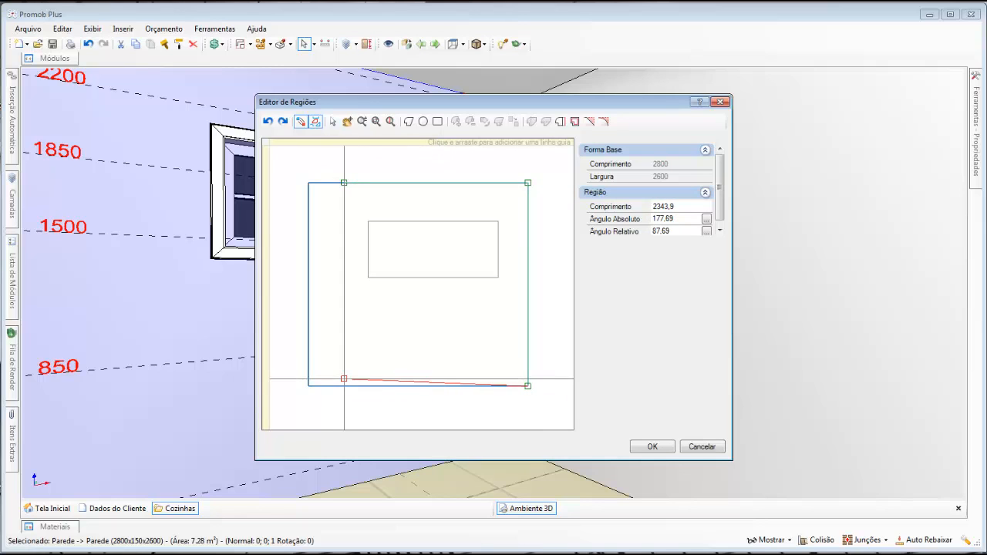
click(344, 386)
click(344, 182)
click(651, 446)
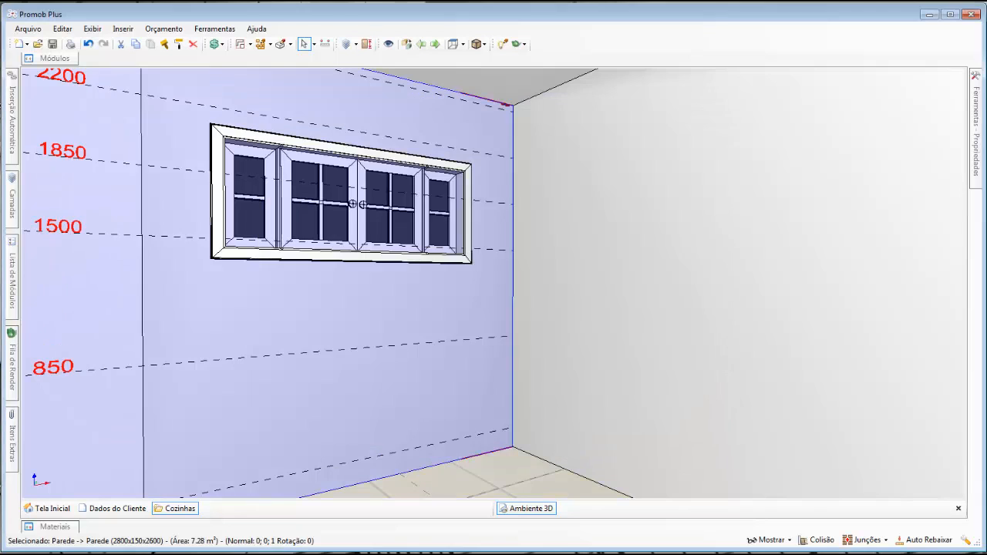
Add a horizontal band from 850 to 950 mm high across the window wall, allowing its existing regions to be removed
right_click(247, 309)
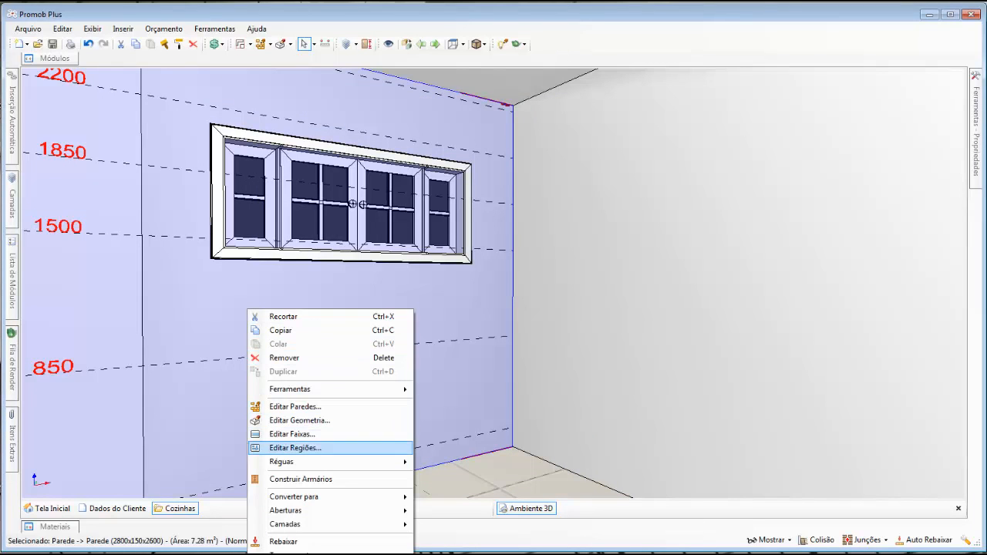
click(291, 434)
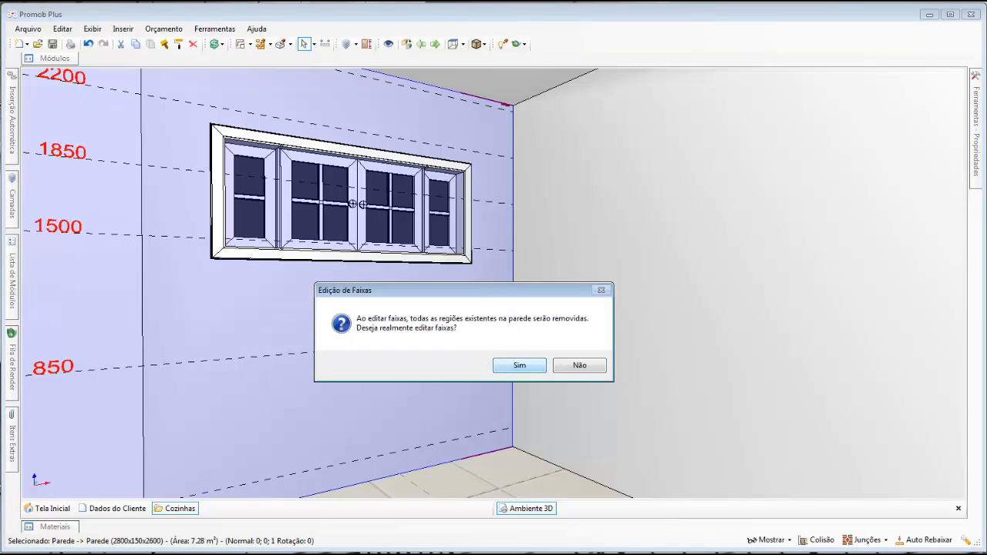
click(519, 366)
click(519, 320)
click(520, 314)
click(641, 418)
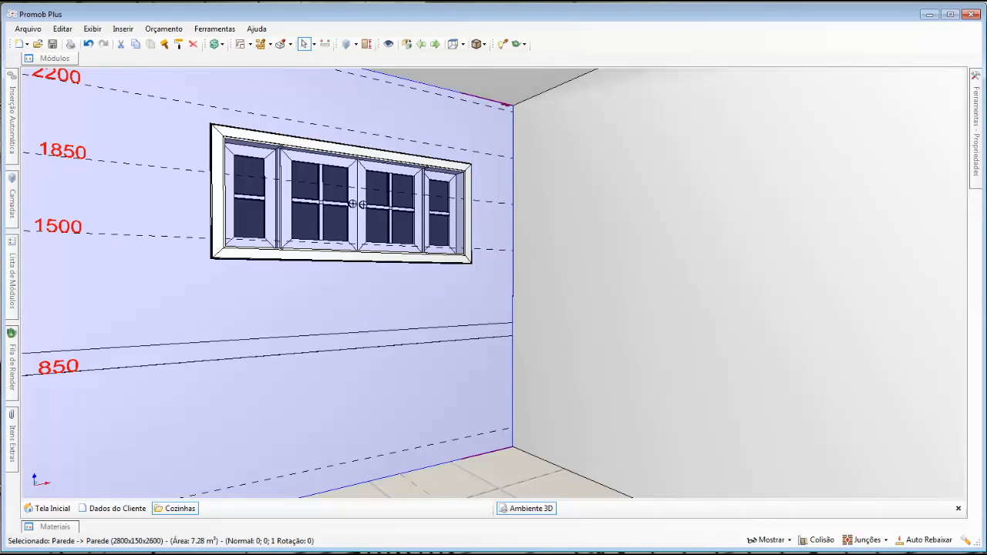
Check the window wall's band layout in the band editor and leave without making changes
right_click(344, 348)
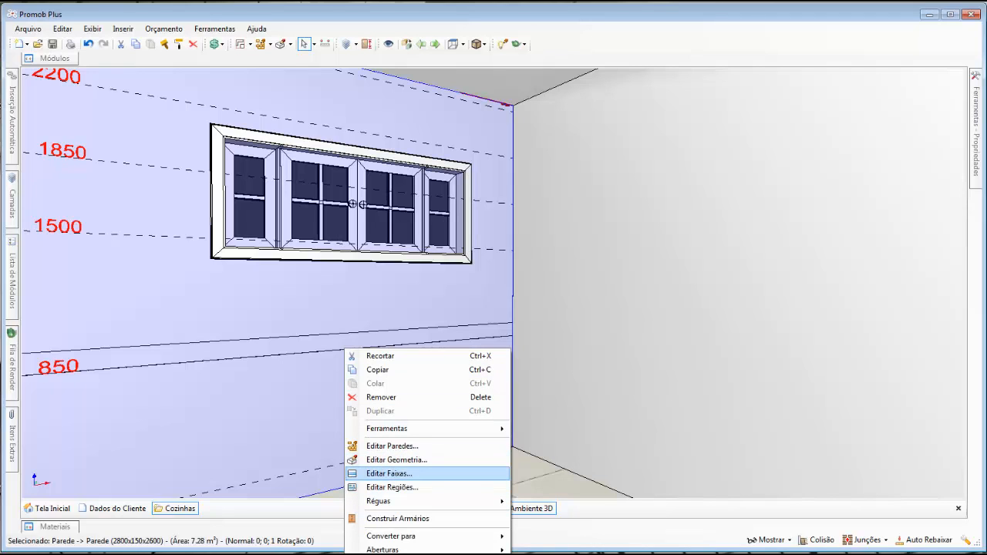
click(388, 474)
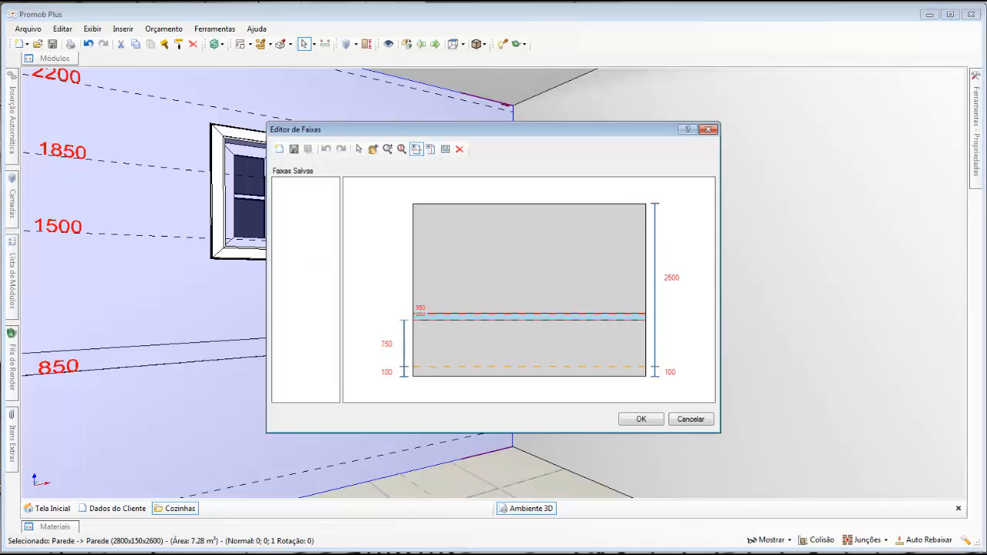
click(691, 419)
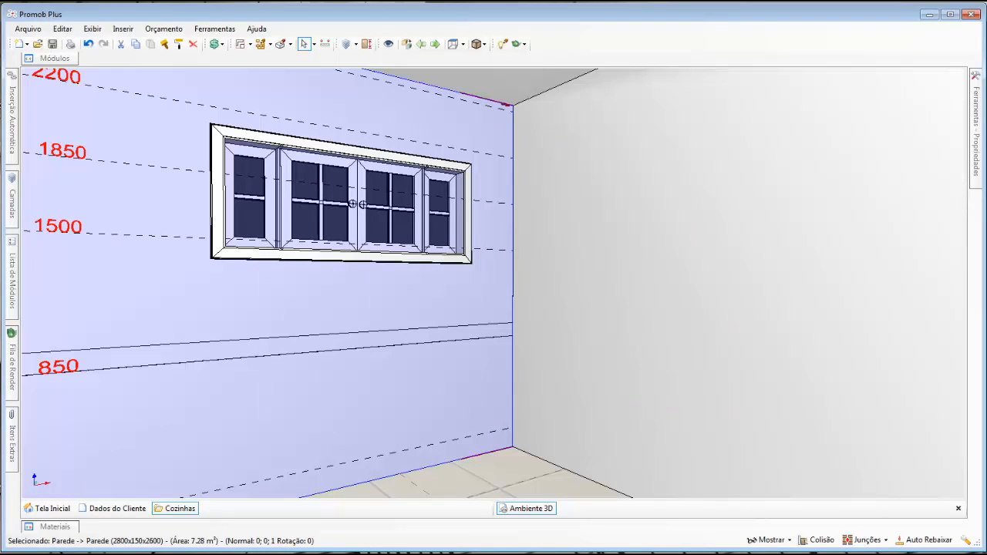
Draw a full-height rectangular region on the window wall, from left of the window to the wall's right edge
right_click(293, 313)
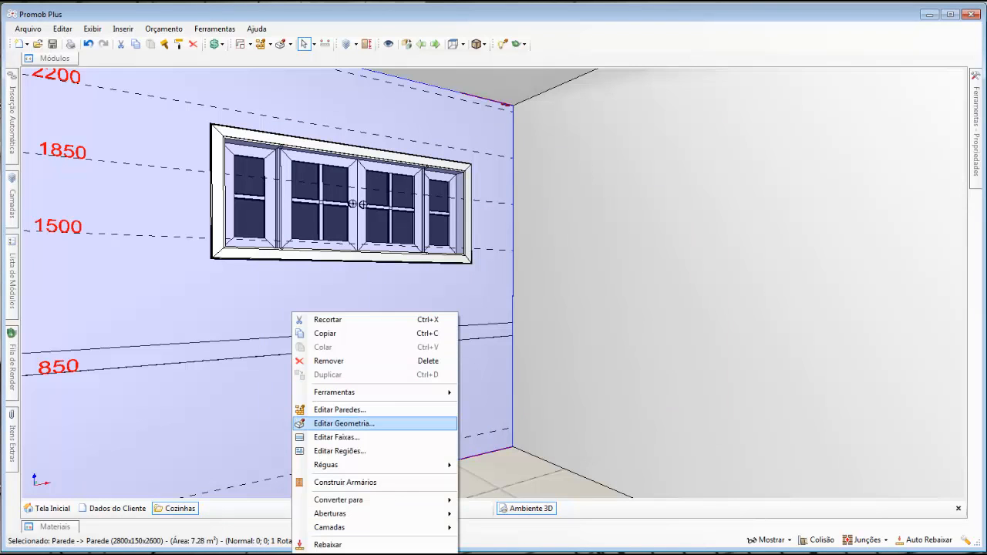
click(339, 451)
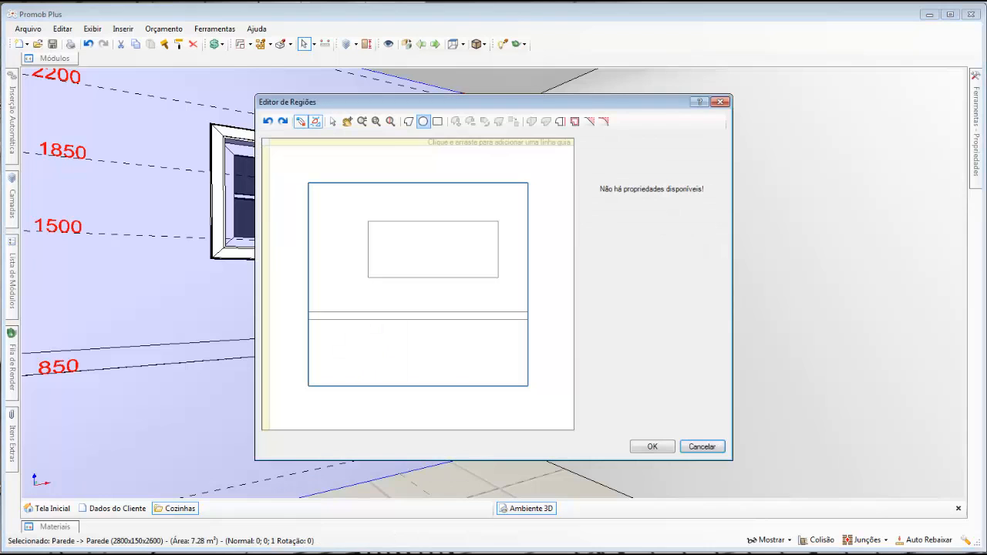
click(438, 121)
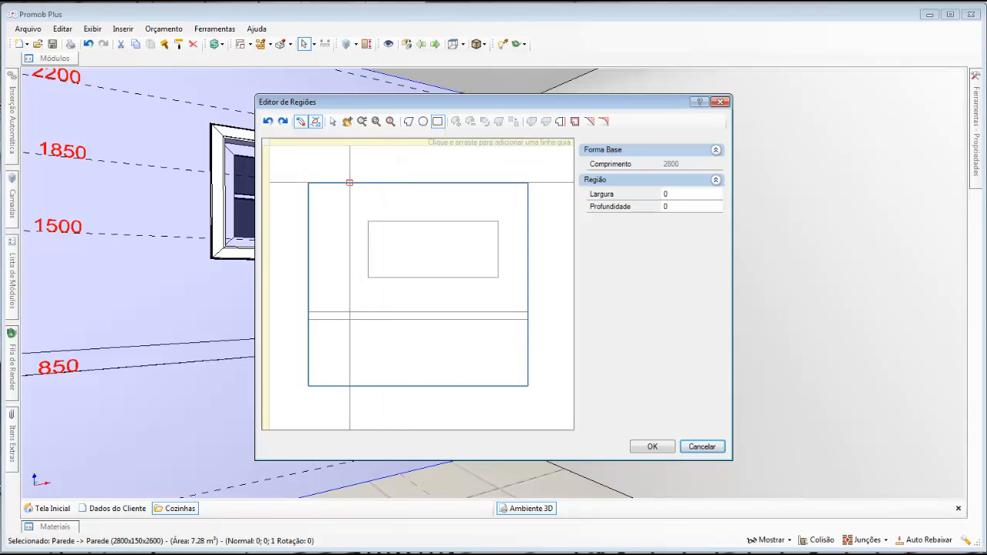
drag(346, 182, 384, 192)
drag(527, 214, 527, 386)
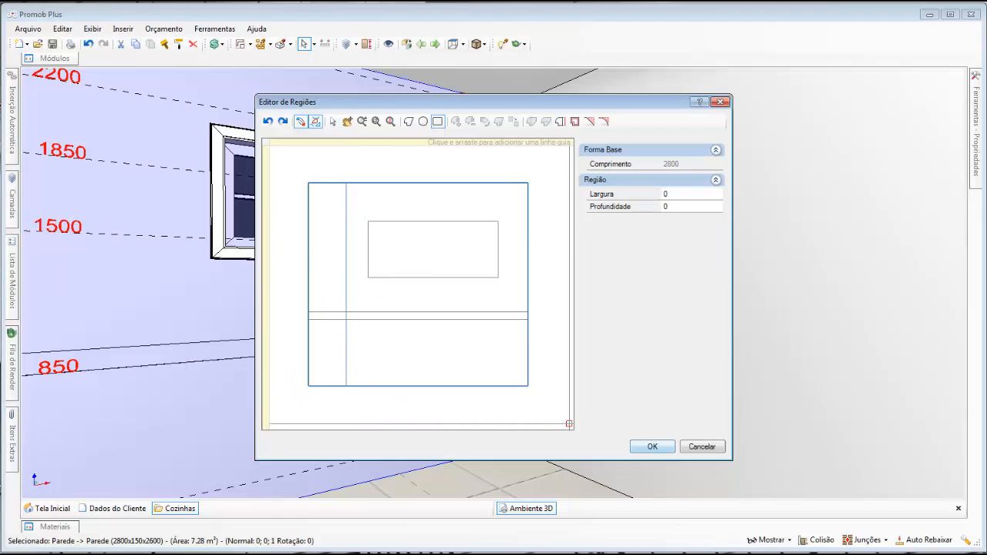
click(652, 447)
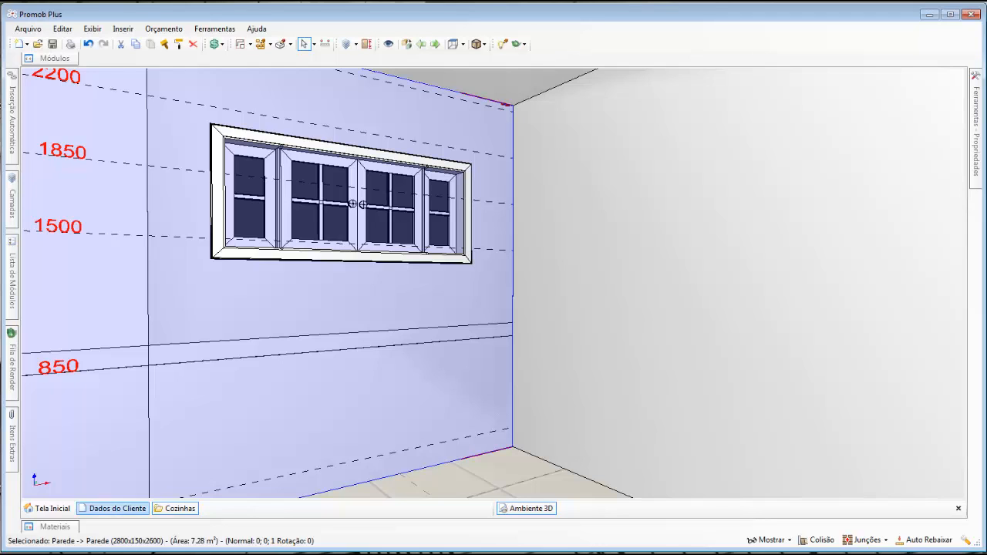
Apply the azulejo 005 tile to the new full-height region around the window, using the Região option
mouse_move(55, 527)
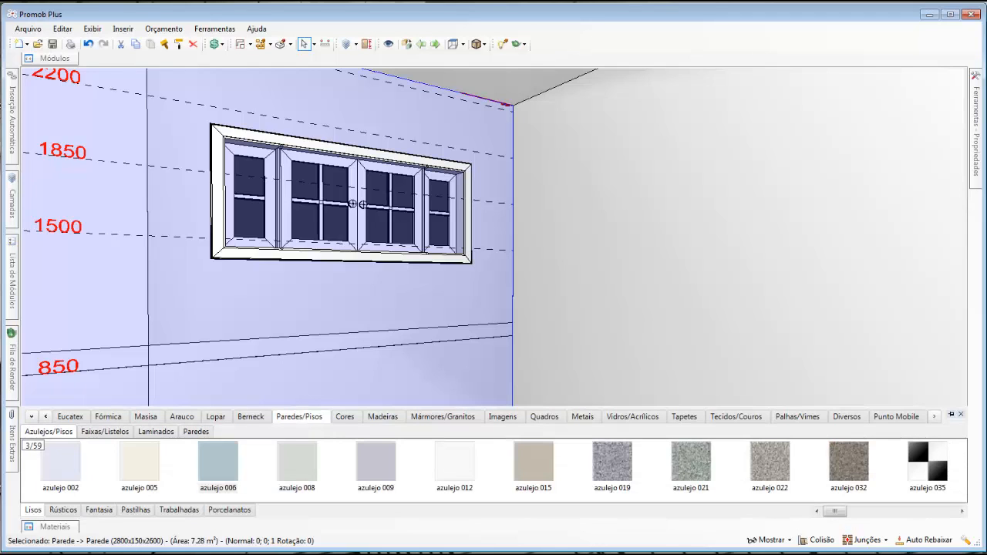
click(140, 462)
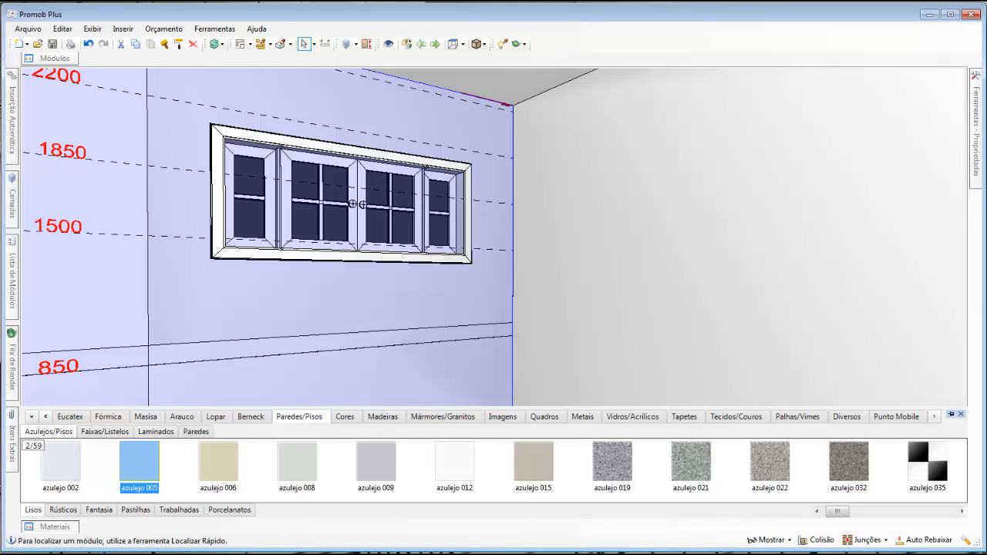
click(331, 301)
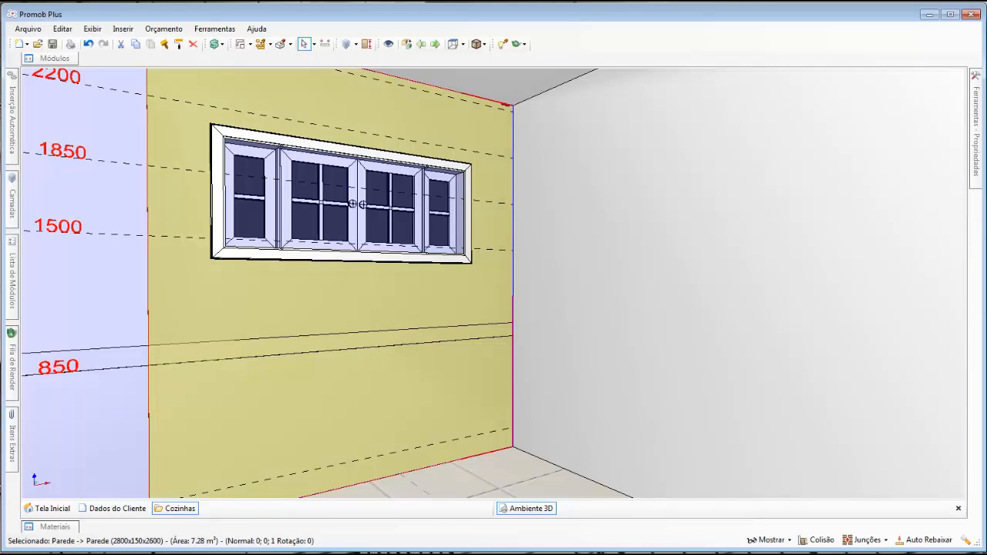
click(178, 44)
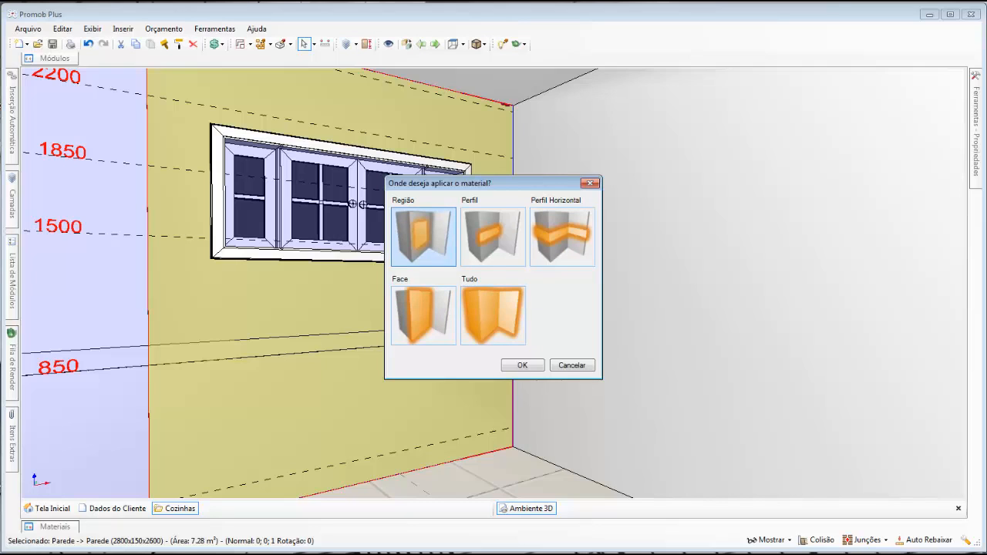
click(523, 365)
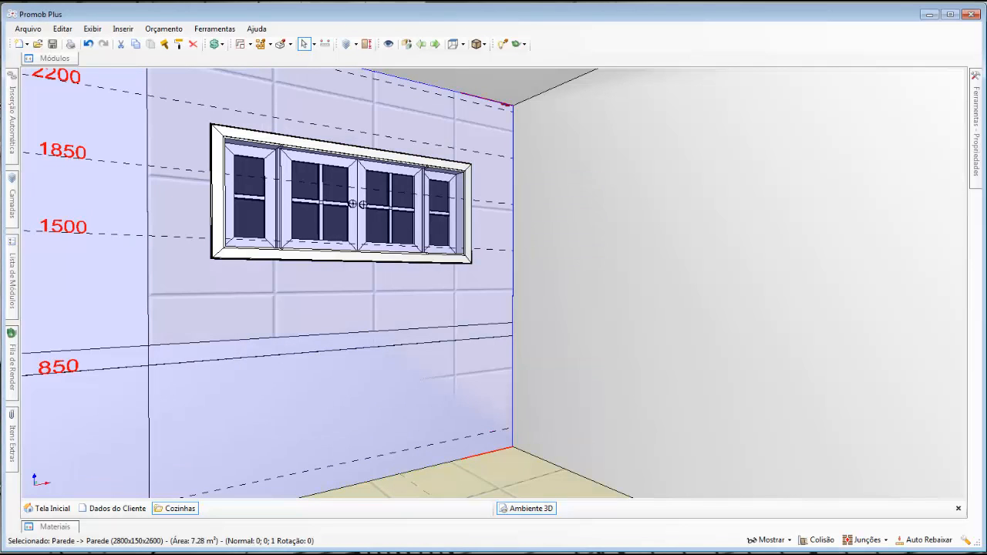
Apply the faixa 017 border to the horizontal band across the window wall, using the Perfil option
drag(617, 293, 640, 282)
mouse_move(641, 281)
middle_down()
mouse_move(643, 239)
mouse_move(609, 270)
mouse_move(606, 290)
mouse_move(632, 282)
middle_up()
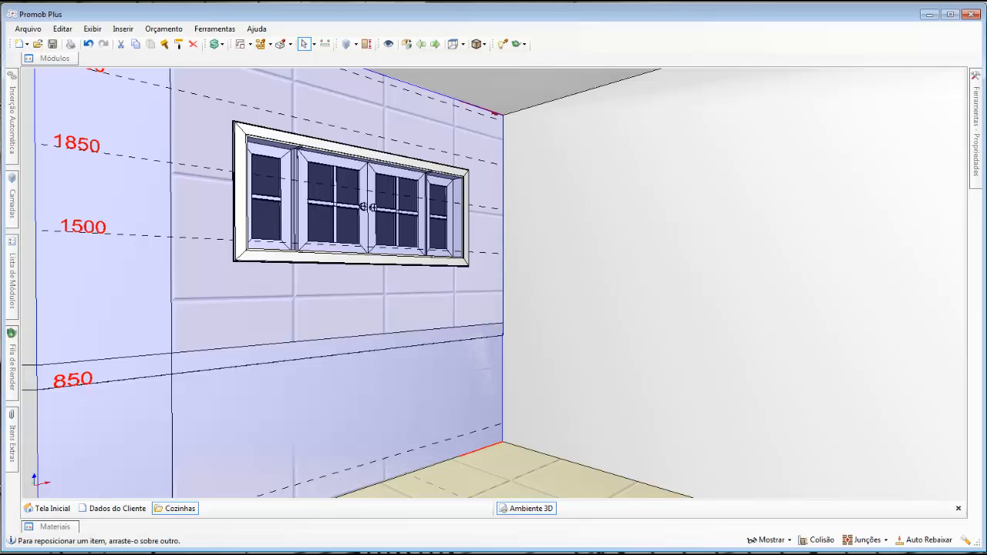
drag(331, 254, 398, 297)
mouse_move(54, 526)
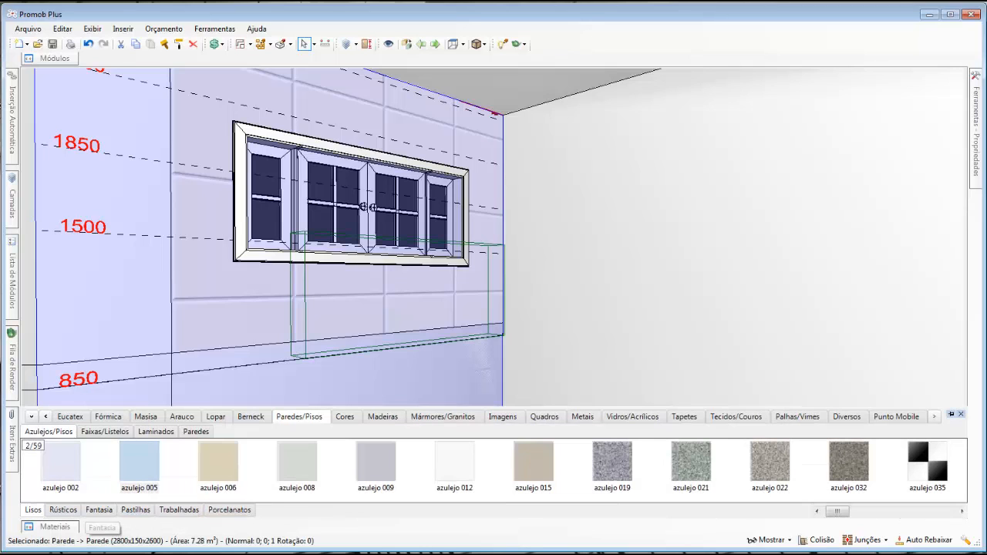
click(105, 433)
click(139, 461)
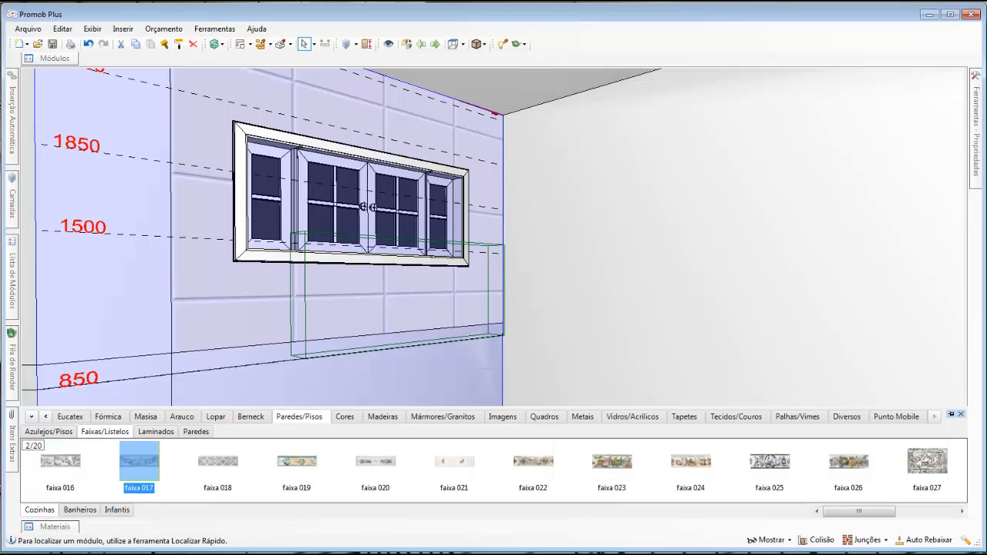
drag(140, 462, 199, 360)
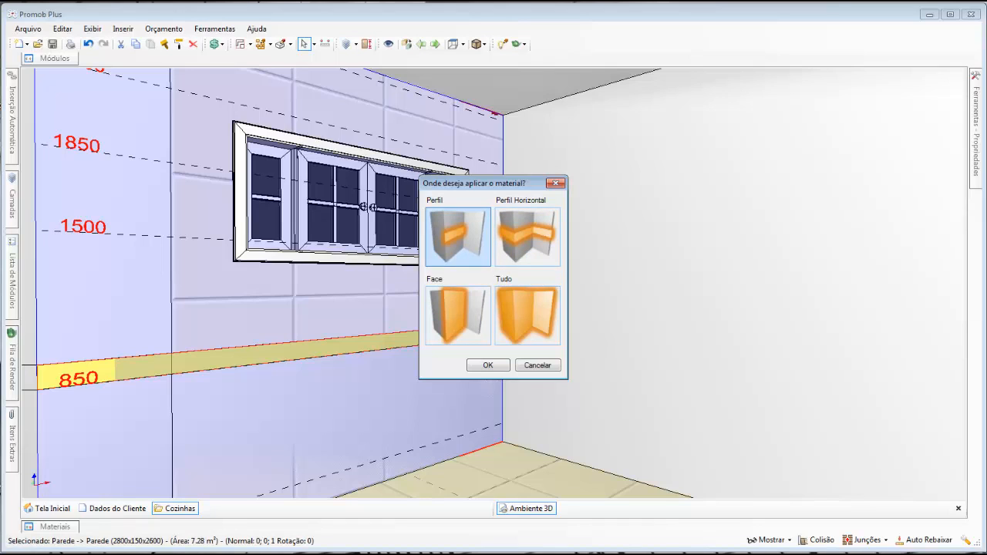
drag(483, 183, 580, 132)
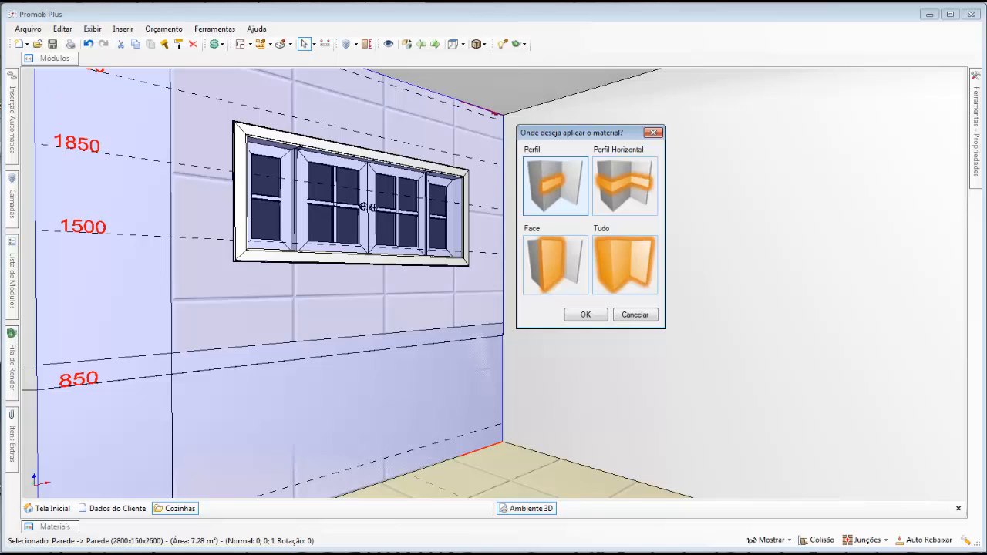
key(Return)
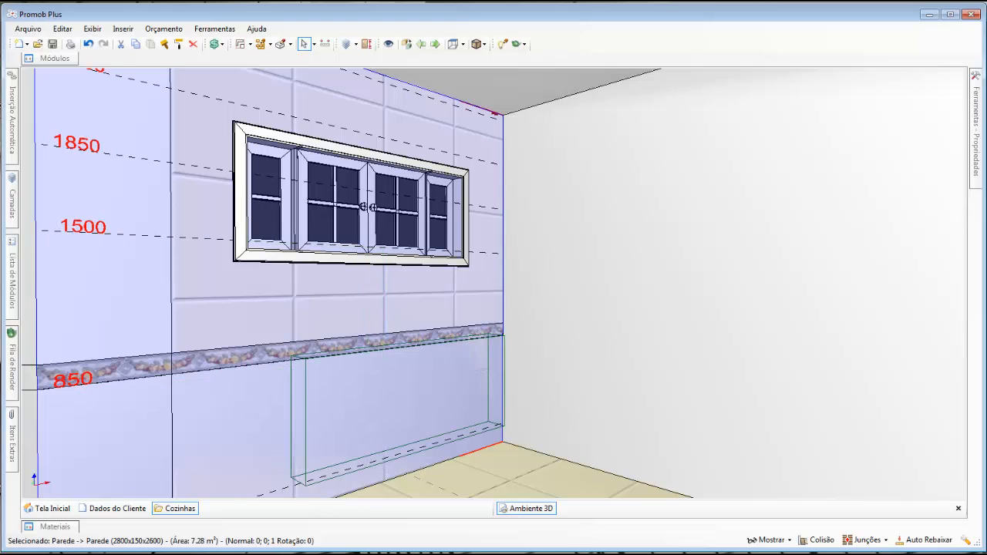
click(55, 526)
click(54, 432)
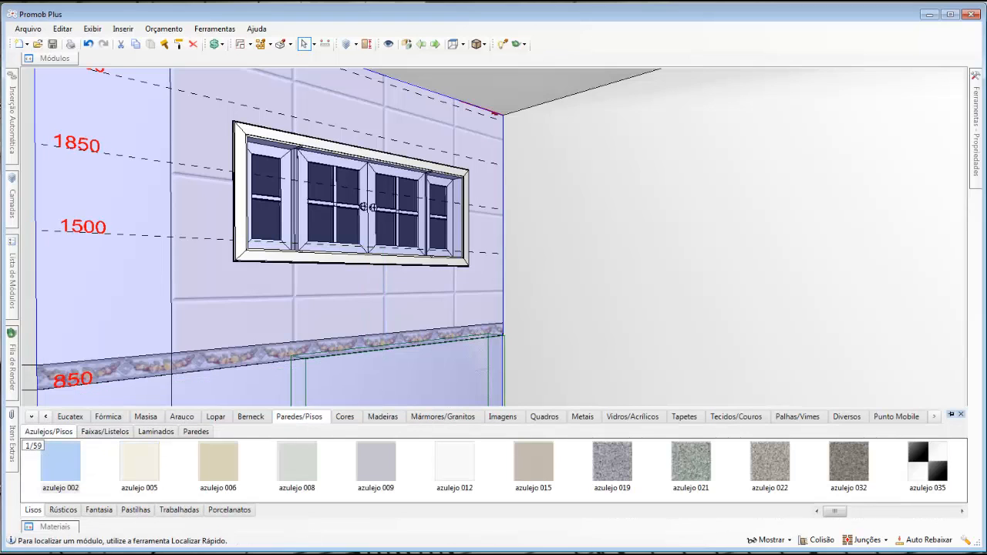
click(60, 463)
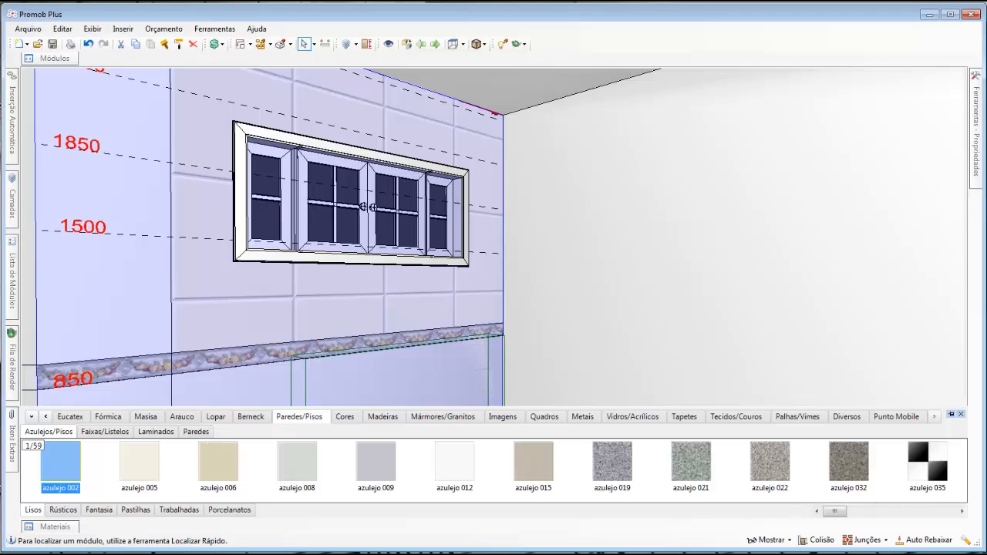
click(401, 380)
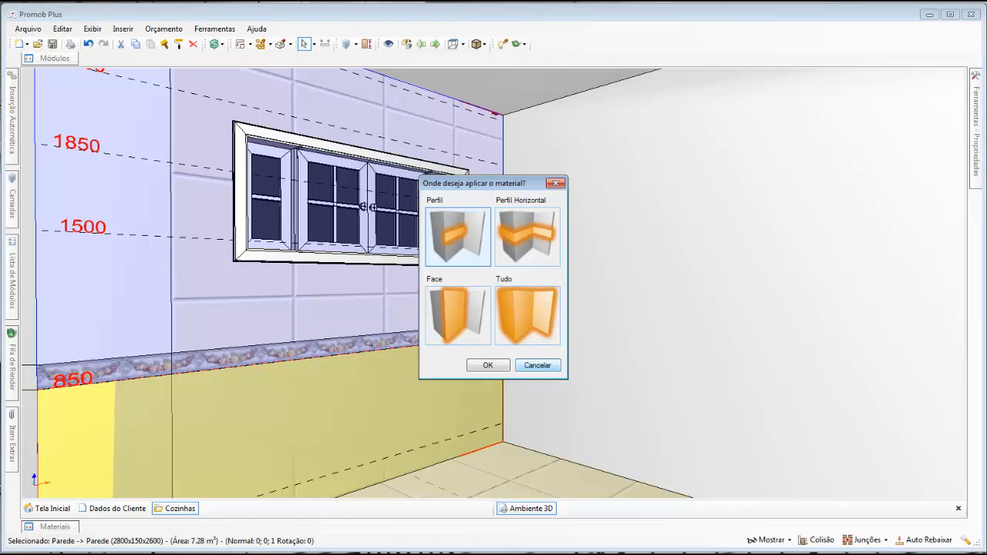
click(537, 366)
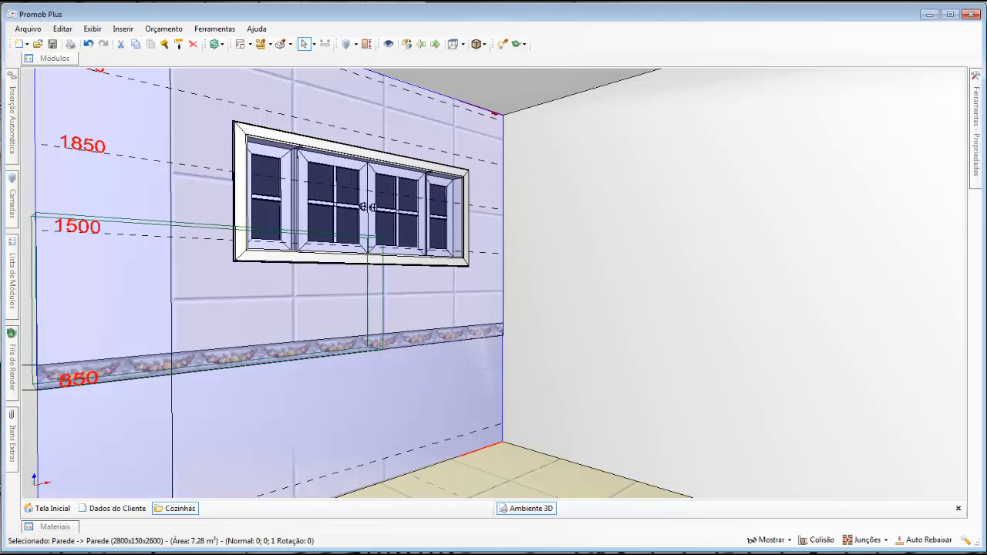
Remove the full-height rectangular region from the window wall in the region editor
right_click(326, 325)
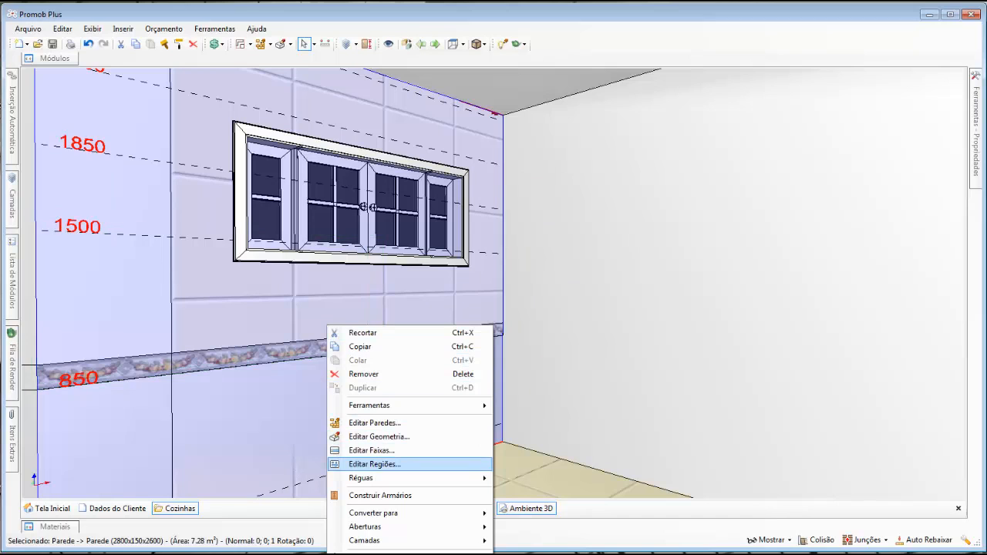
click(374, 465)
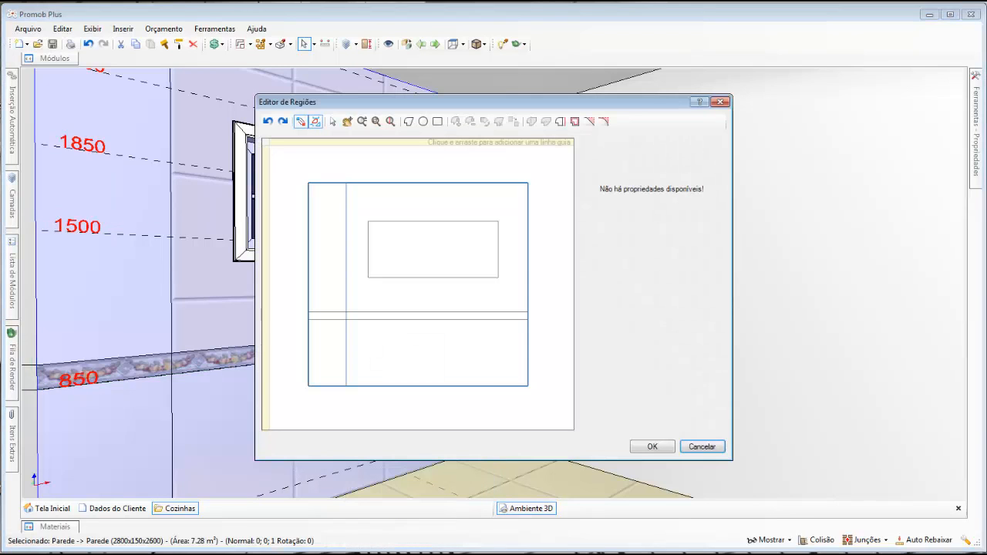
click(345, 182)
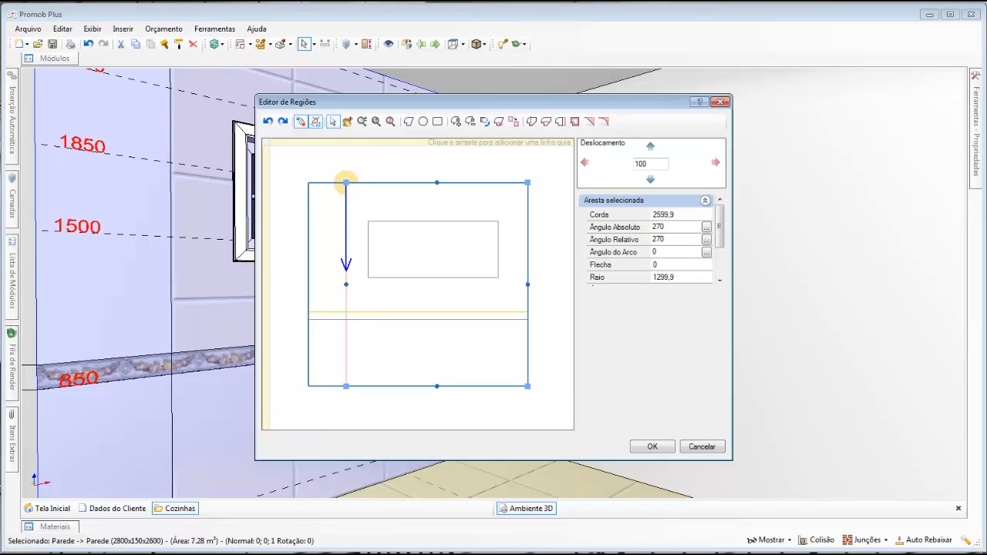
click(499, 122)
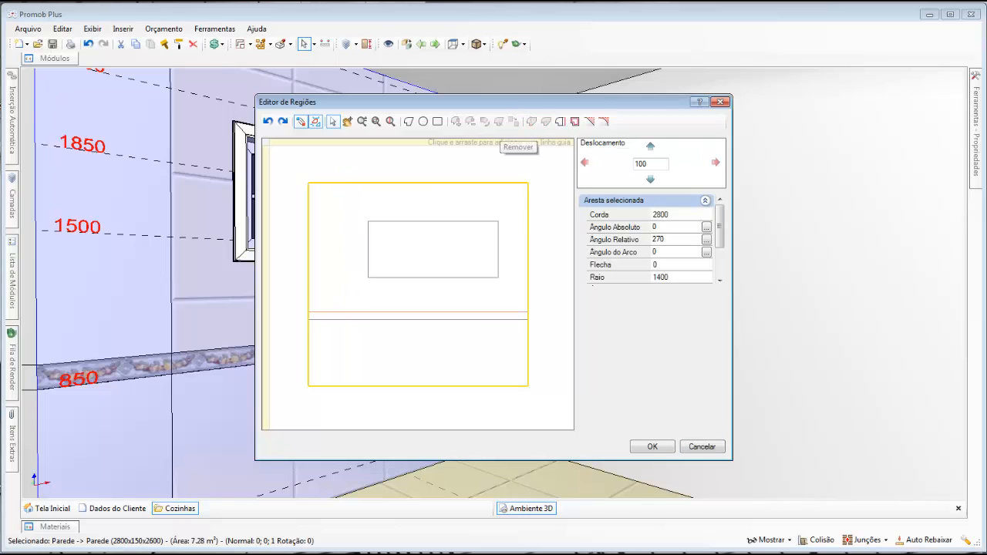
key(Return)
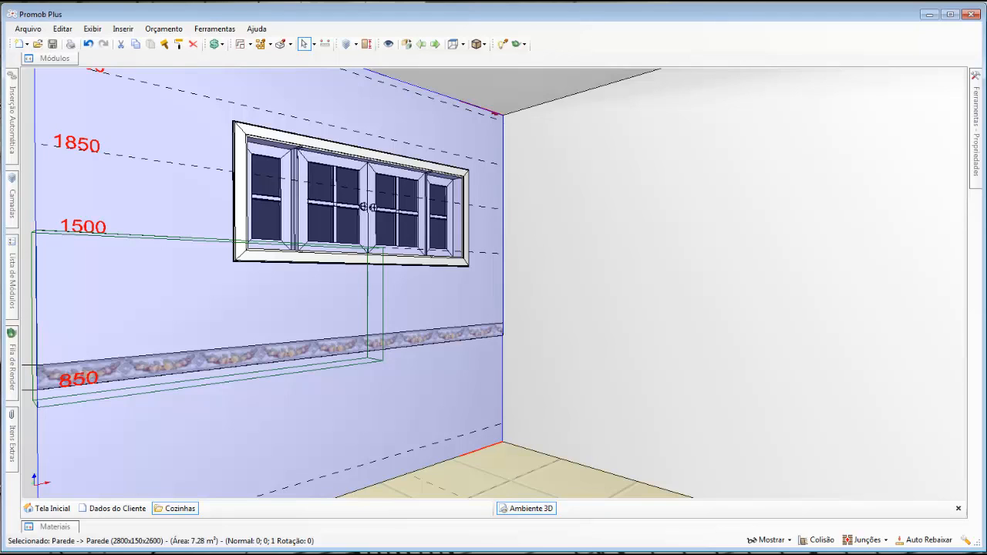
Draw two rectangular regions, one above and one below the horizontal band, from left of the window to the wall's right edge
right_click(205, 291)
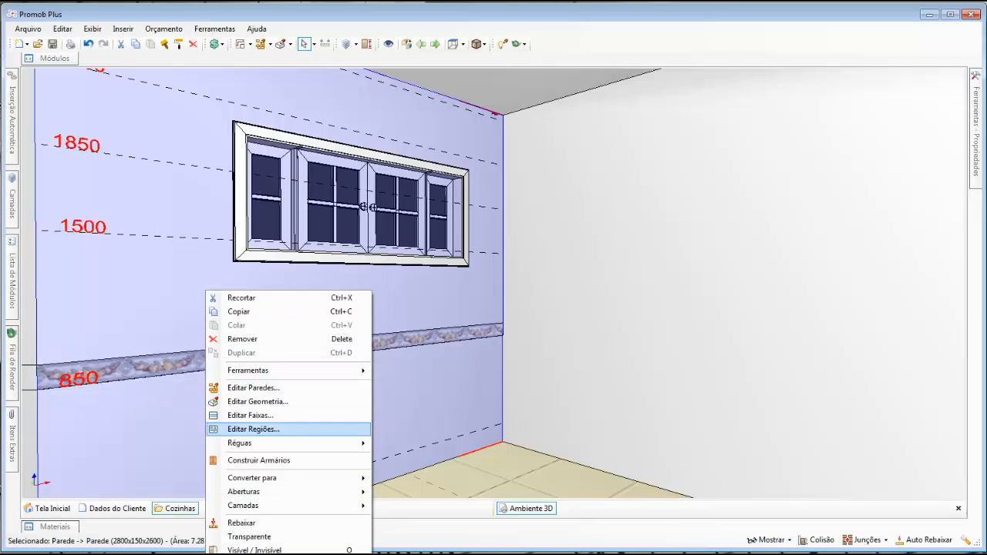
click(254, 429)
click(437, 121)
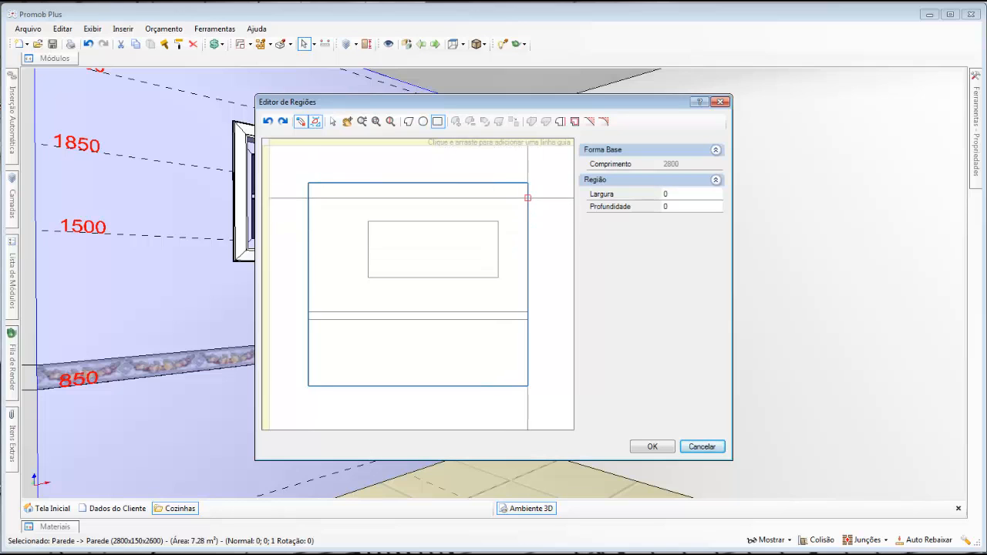
drag(528, 182, 347, 311)
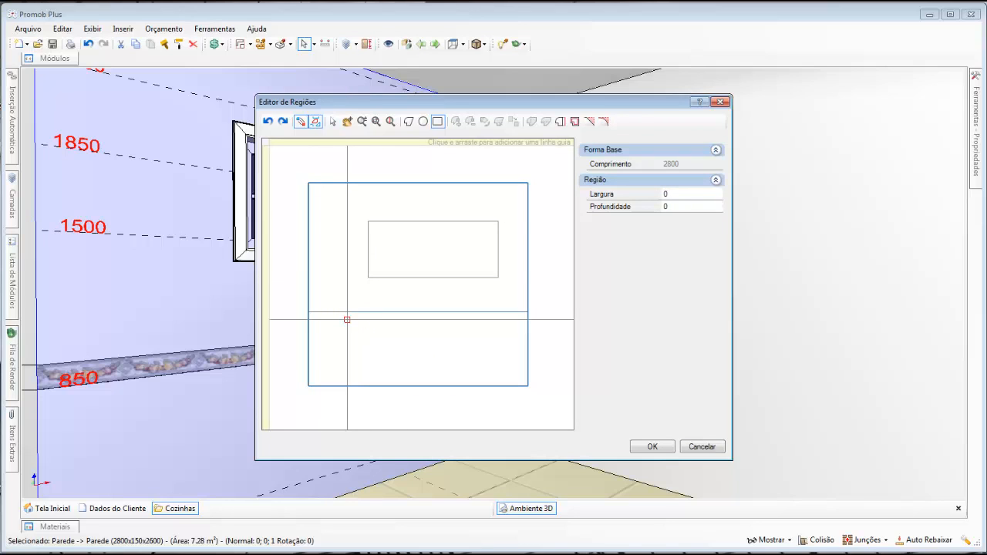
drag(347, 319, 528, 385)
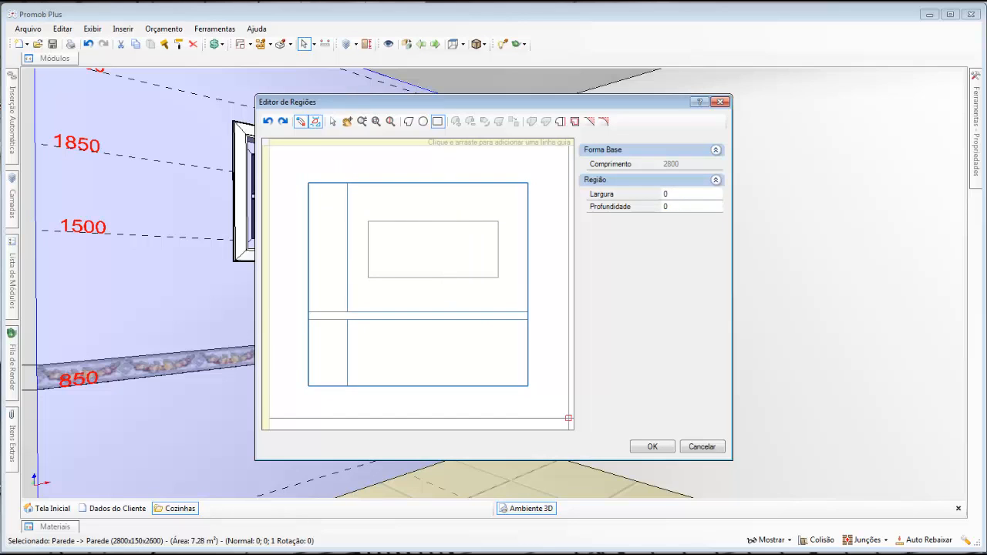
click(653, 447)
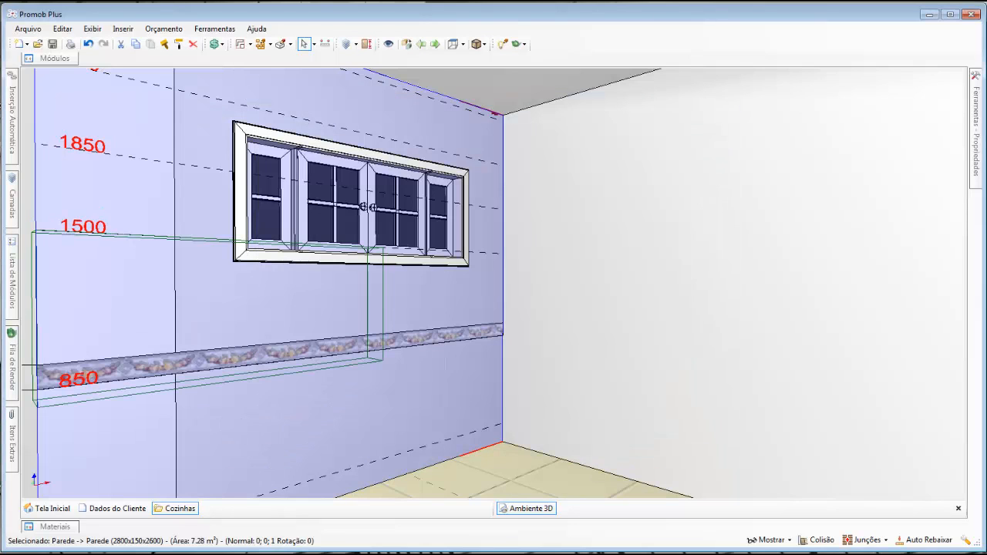
Apply the azulejo 002 tile to the regions above and below the band, using the Região option for each
mouse_move(55, 527)
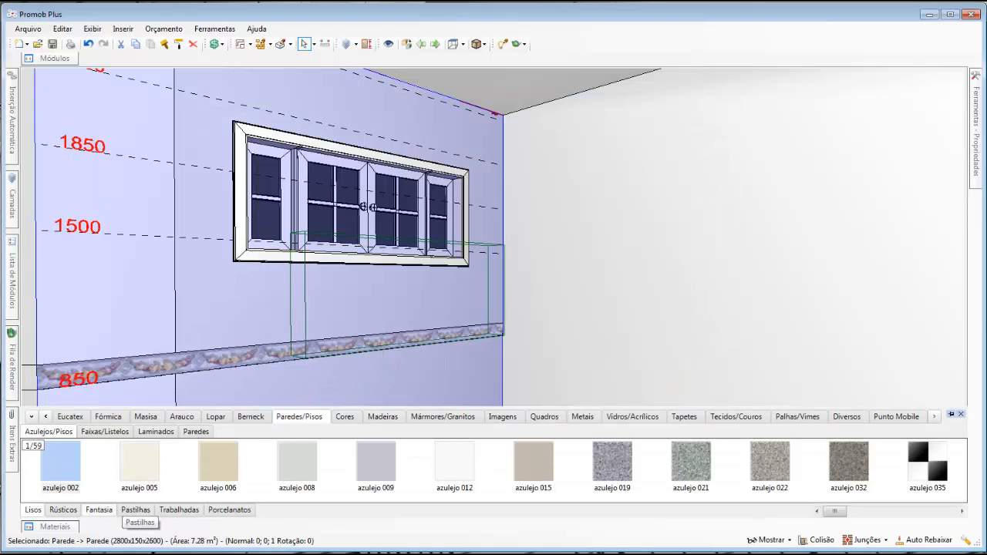
drag(61, 461, 239, 305)
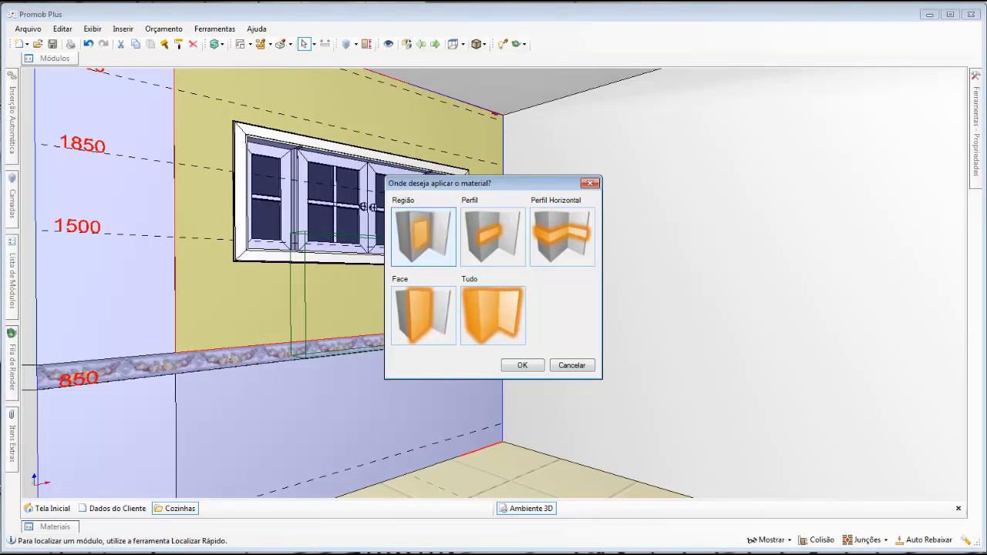
click(522, 366)
mouse_move(55, 527)
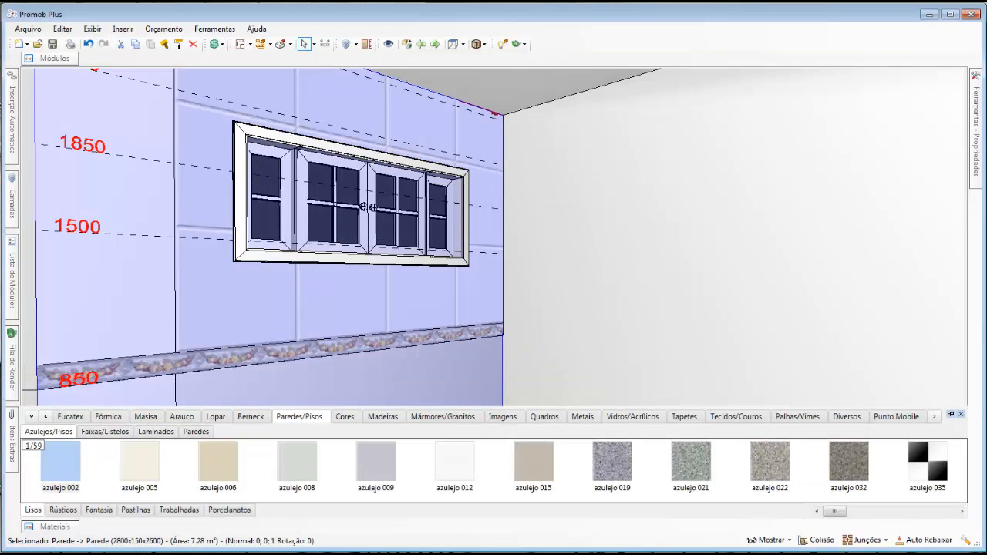
drag(61, 461, 286, 385)
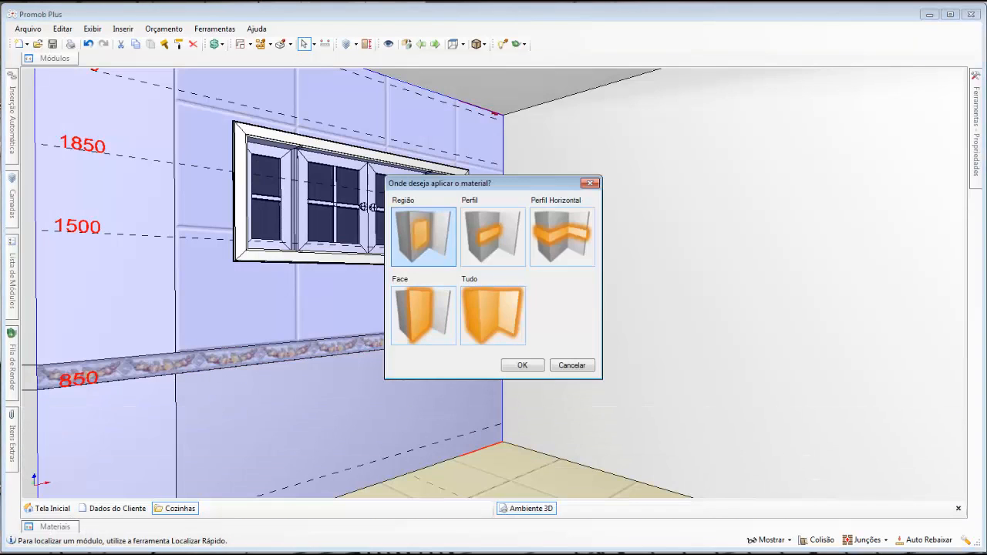
click(522, 366)
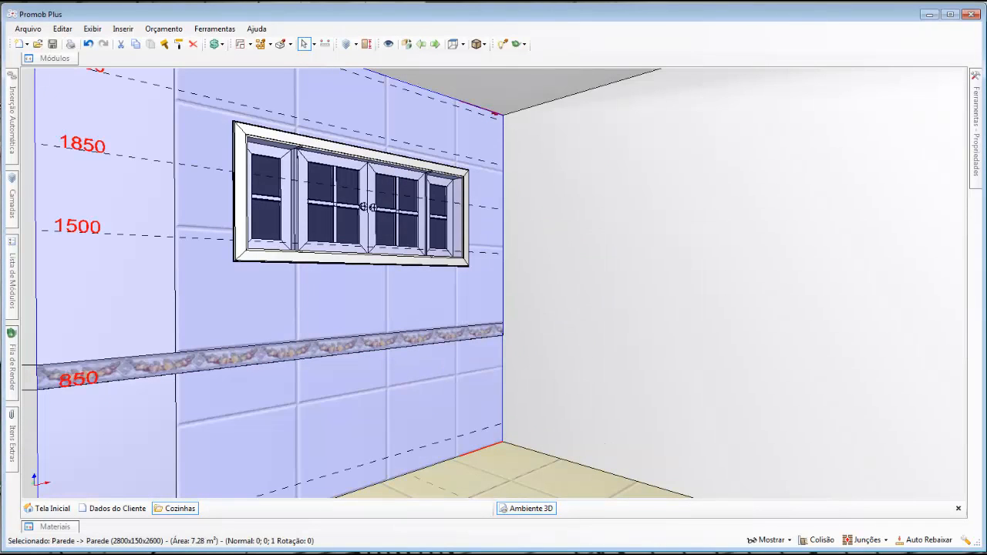
drag(386, 347, 224, 309)
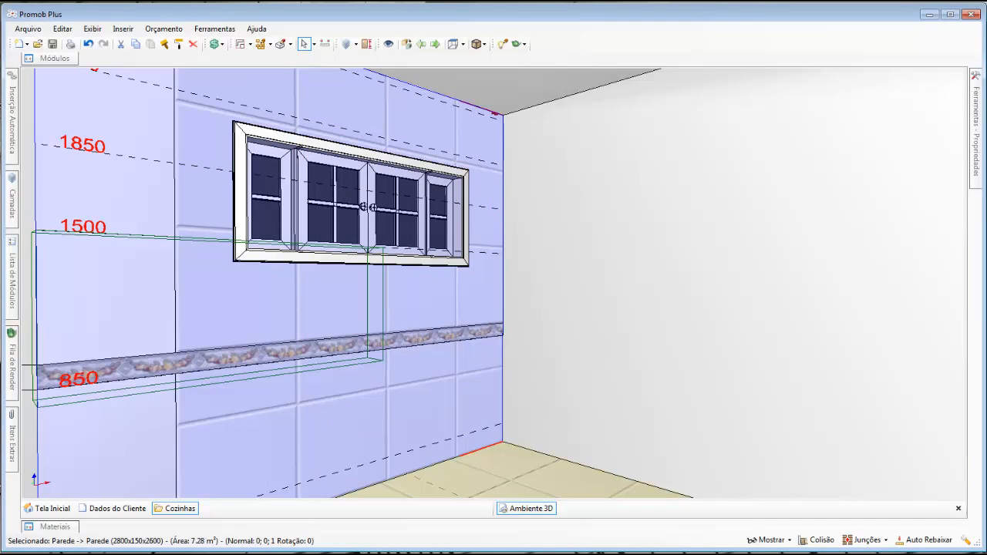
drag(223, 309, 224, 309)
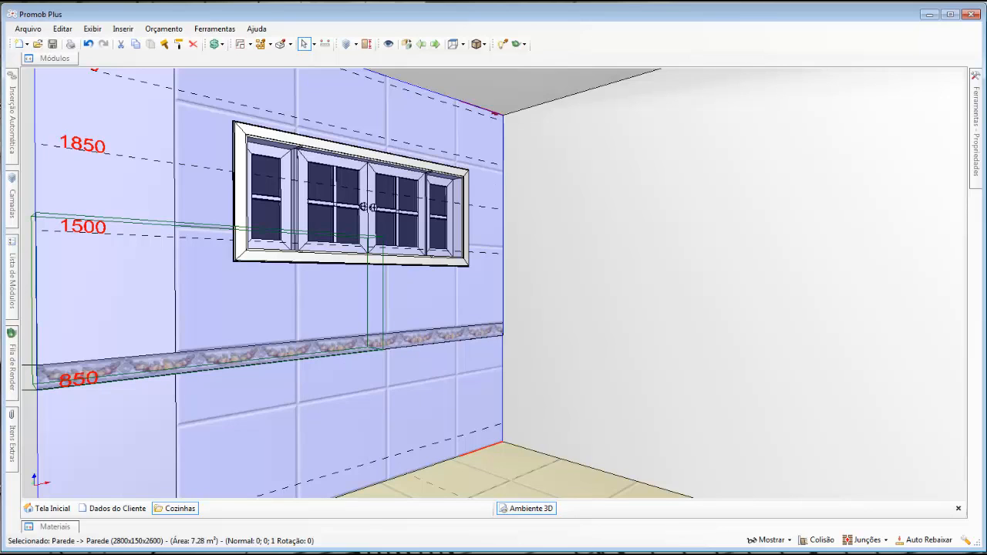
Draw a rectangular region inside the horizontal band, from the vertical division left of the window to the wall's right edge
right_click(199, 316)
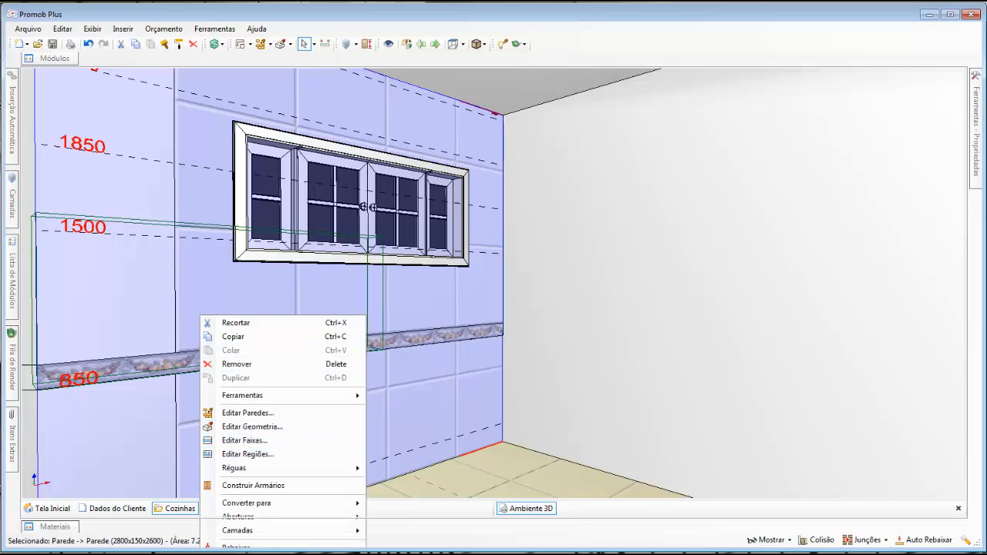
click(247, 454)
click(437, 121)
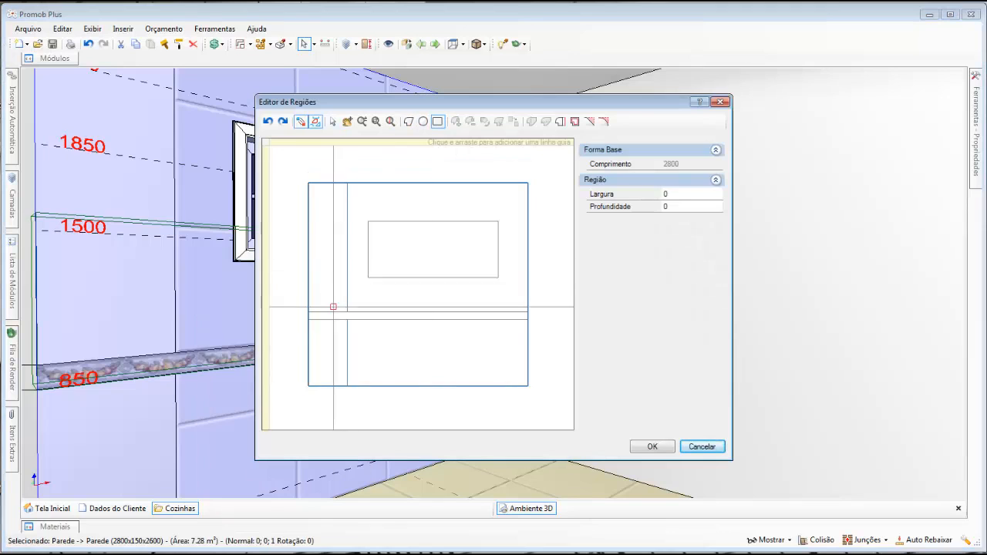
drag(347, 312, 527, 316)
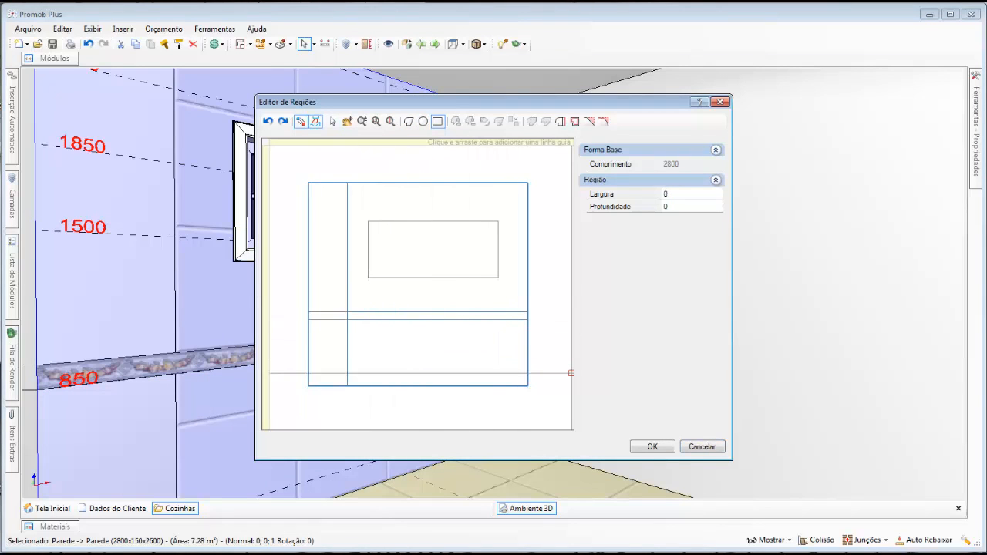
click(652, 446)
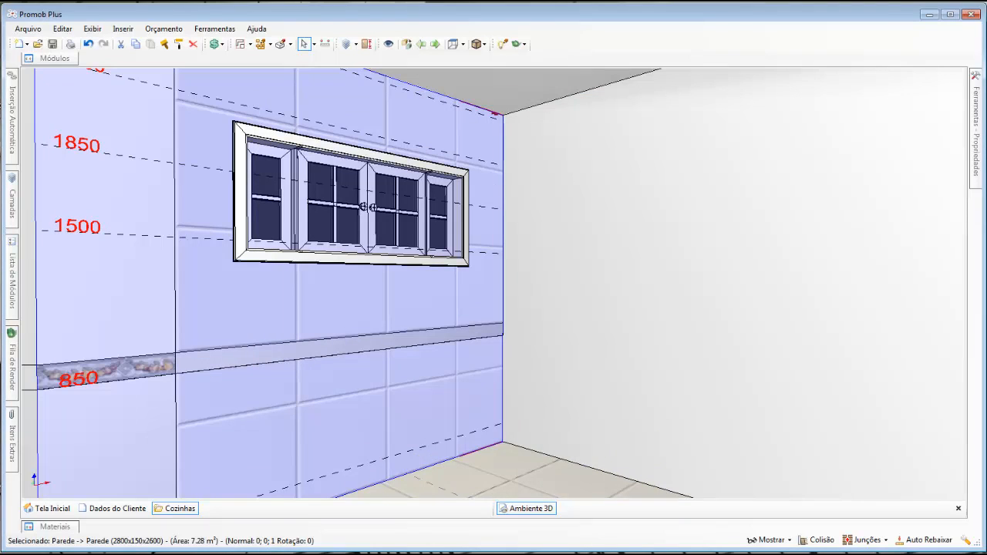
Apply a different decorative border material to the new region of the band under the window, using the Região option
mouse_move(55, 526)
click(104, 432)
drag(296, 461, 362, 377)
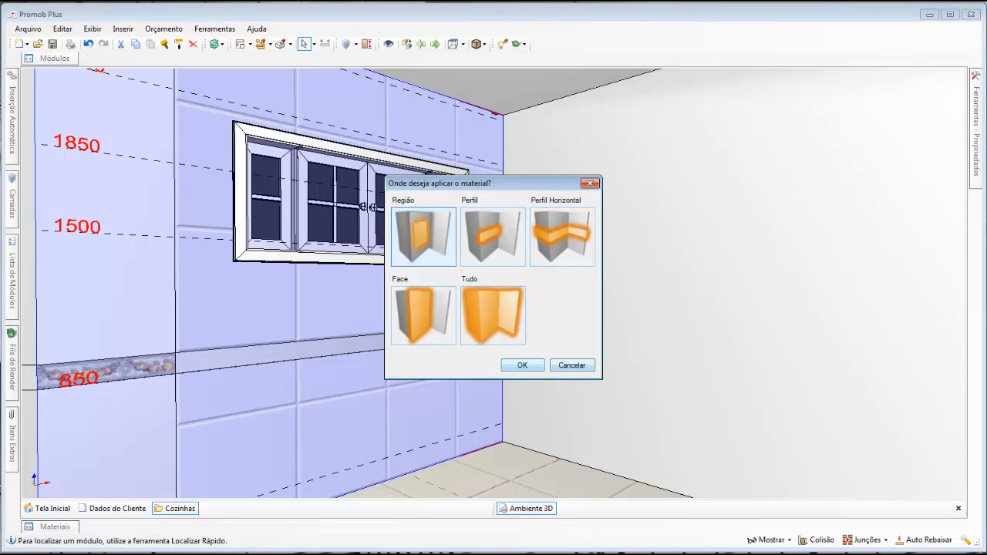
key(Return)
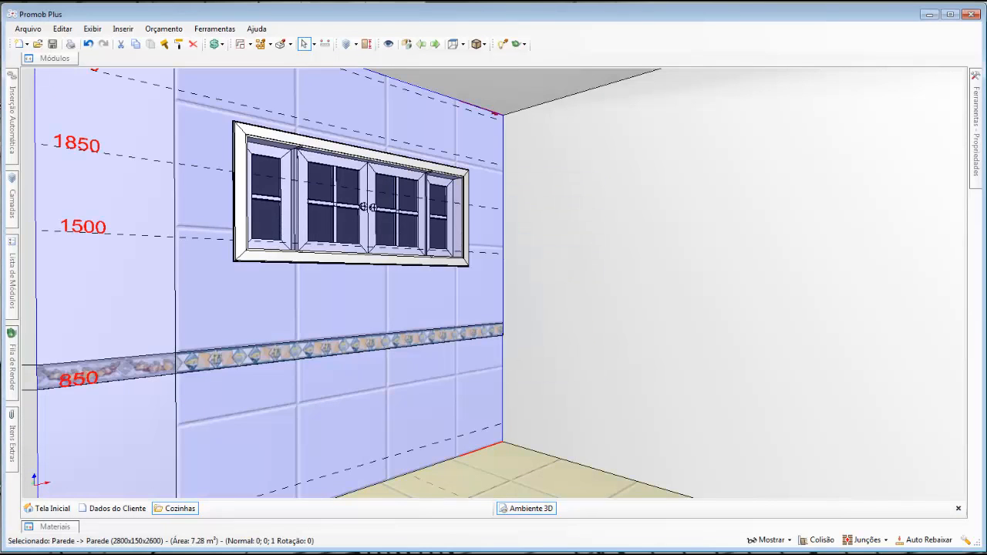